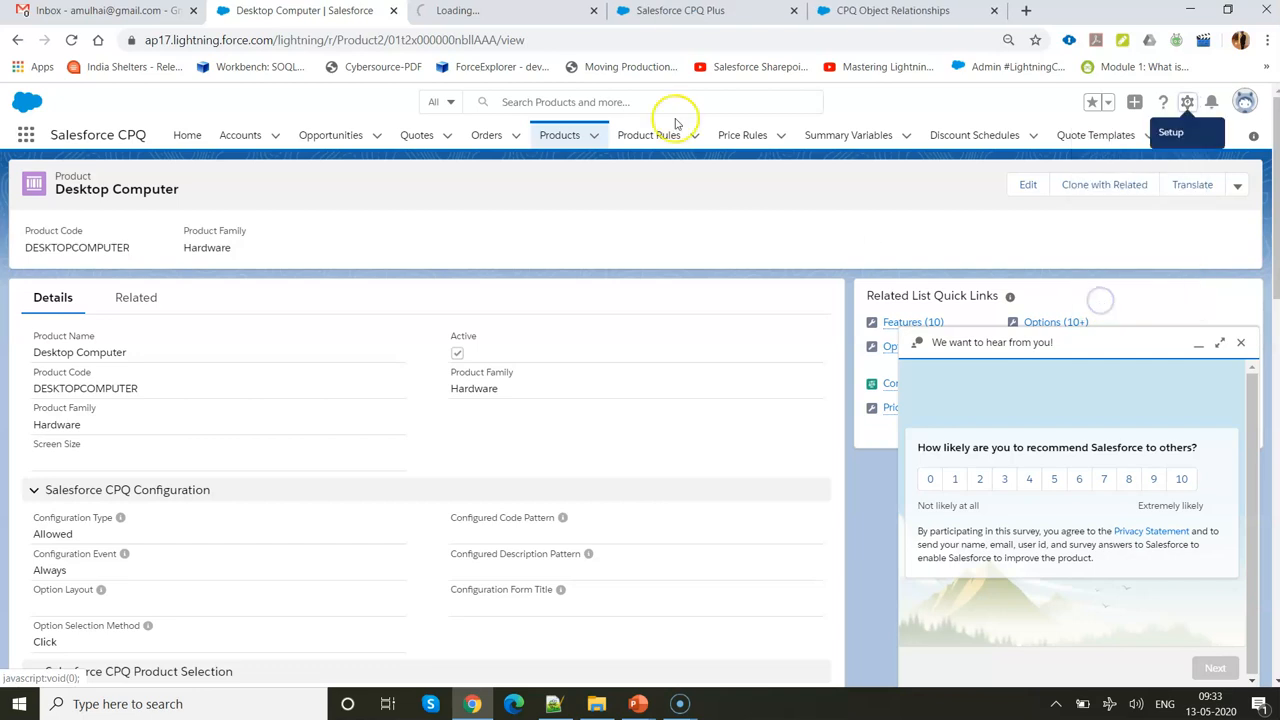
Open the Product object's page layout assignments in Setup and check which layout each profile uses.
click(490, 12)
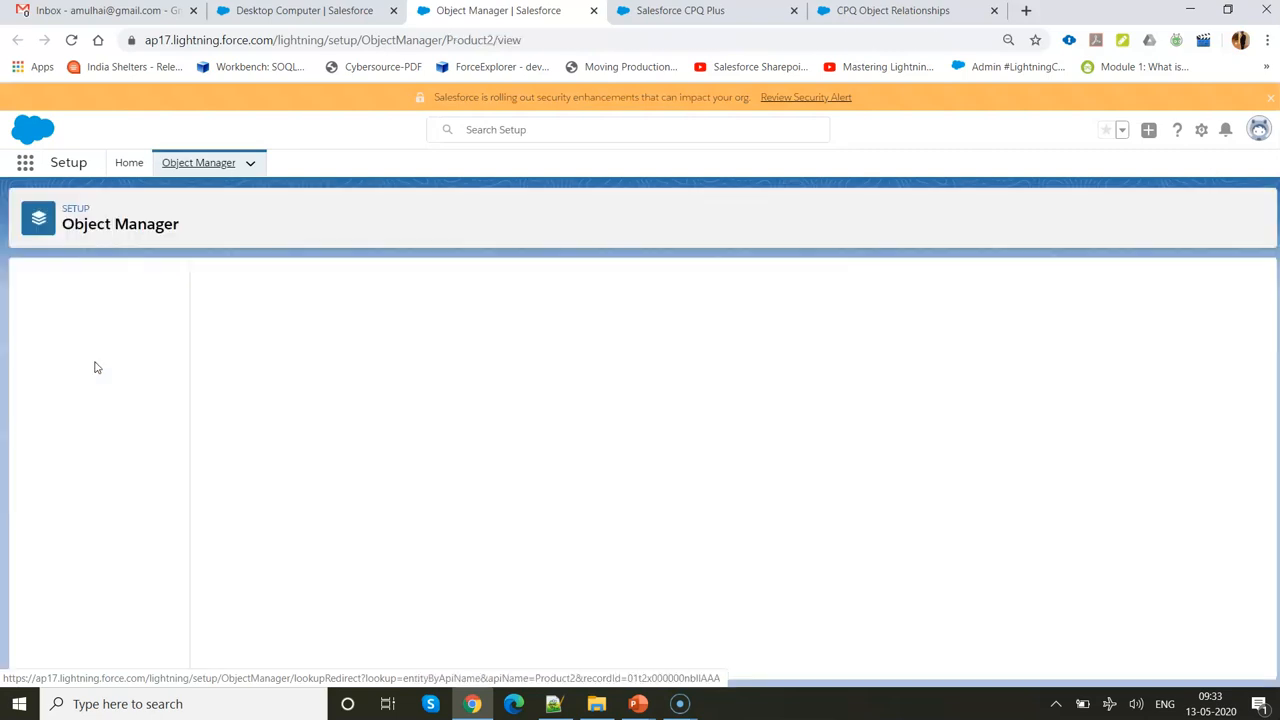
click(68, 342)
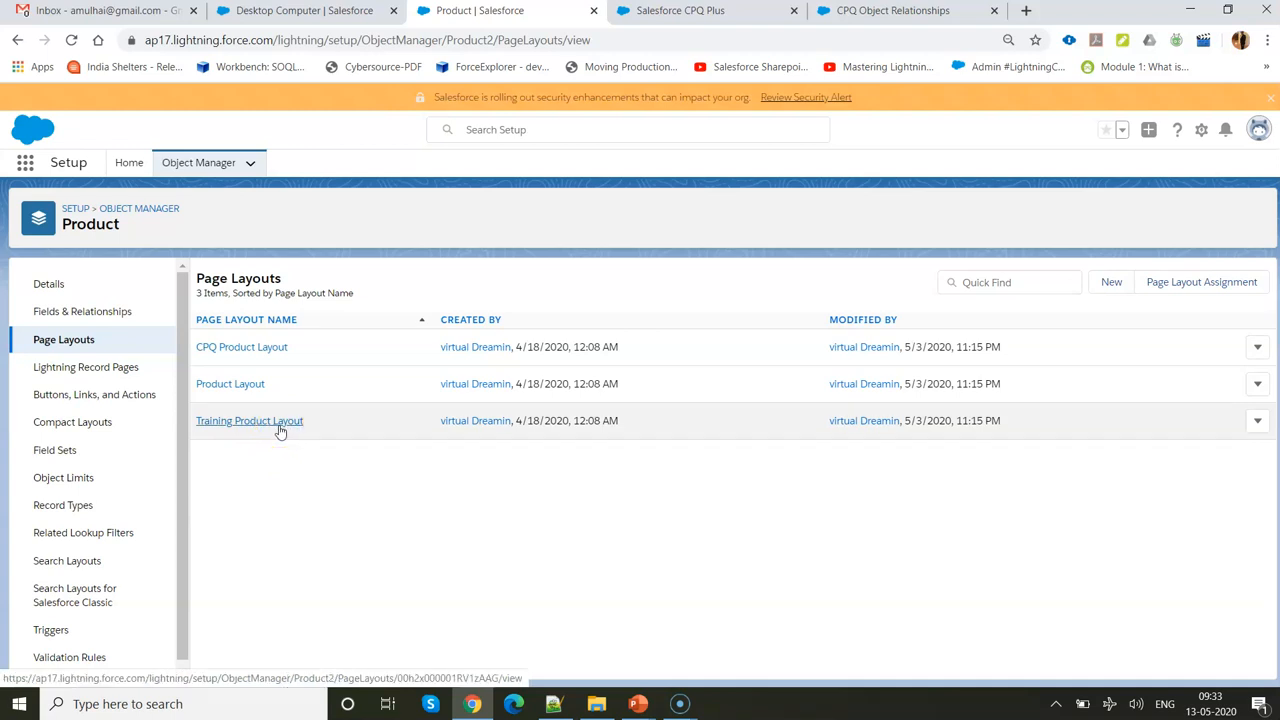
click(1199, 285)
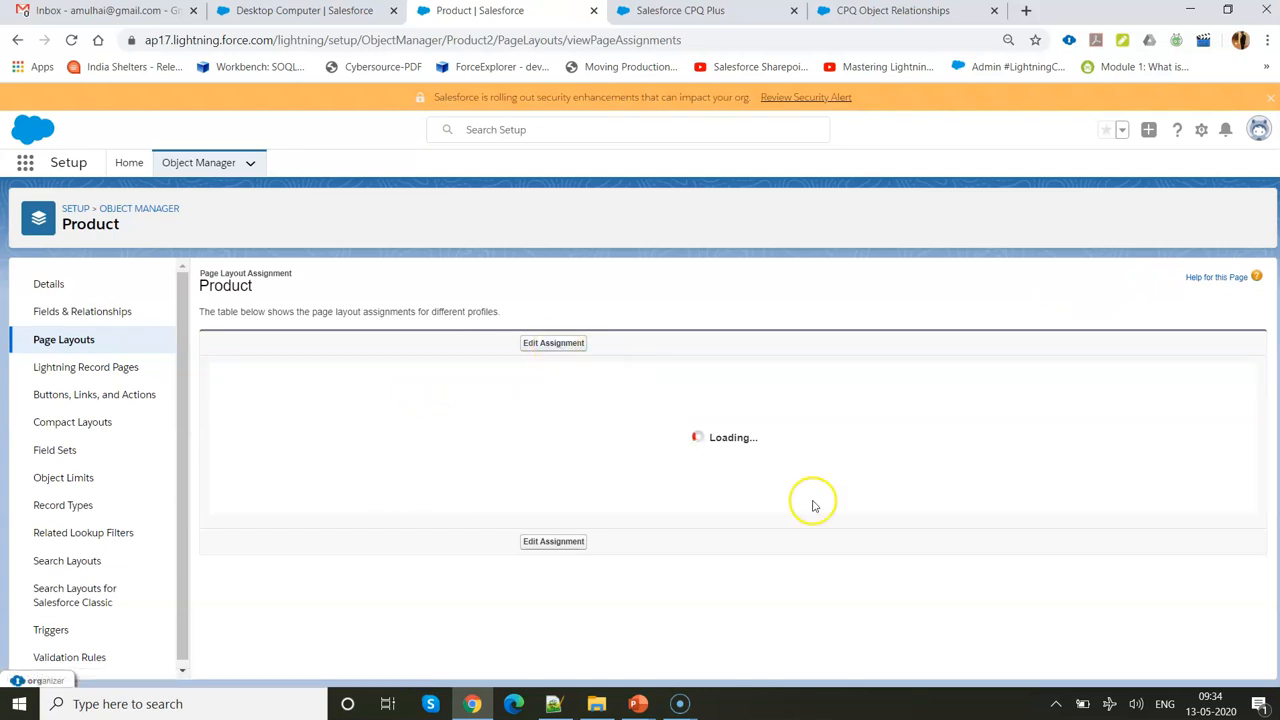
scroll(675, 594, down, 3)
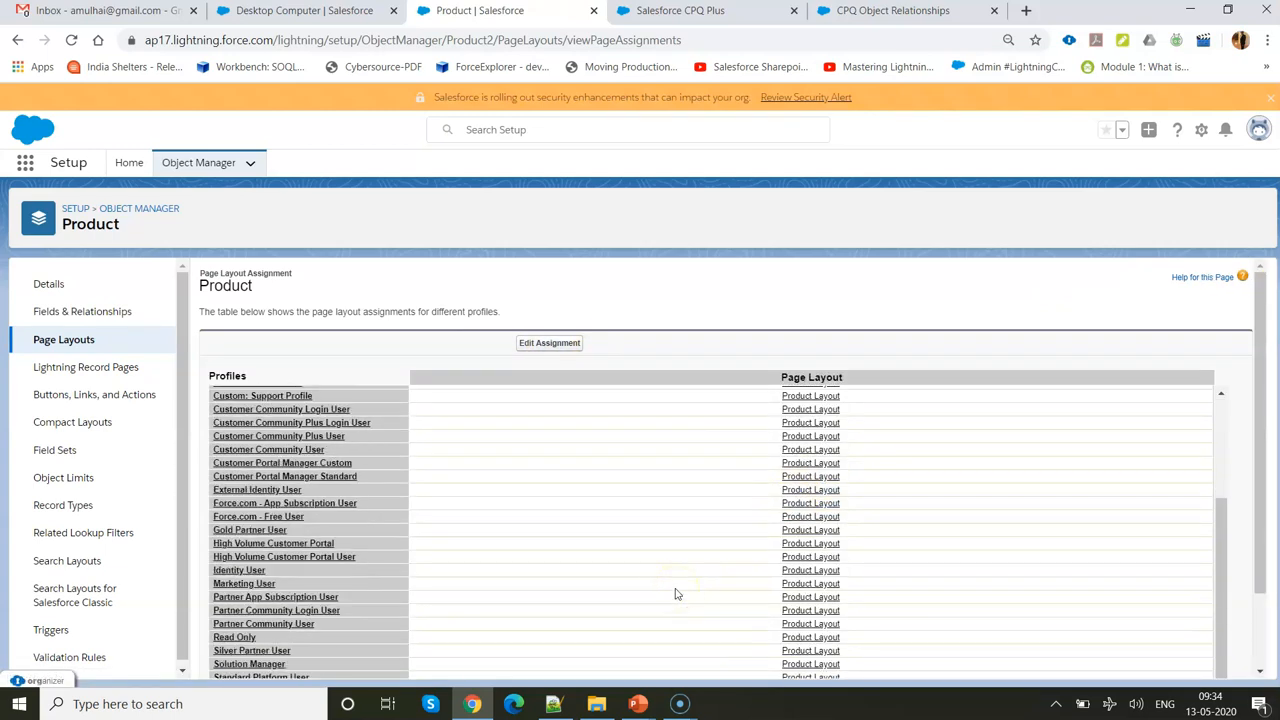
scroll(988, 317, down, 1)
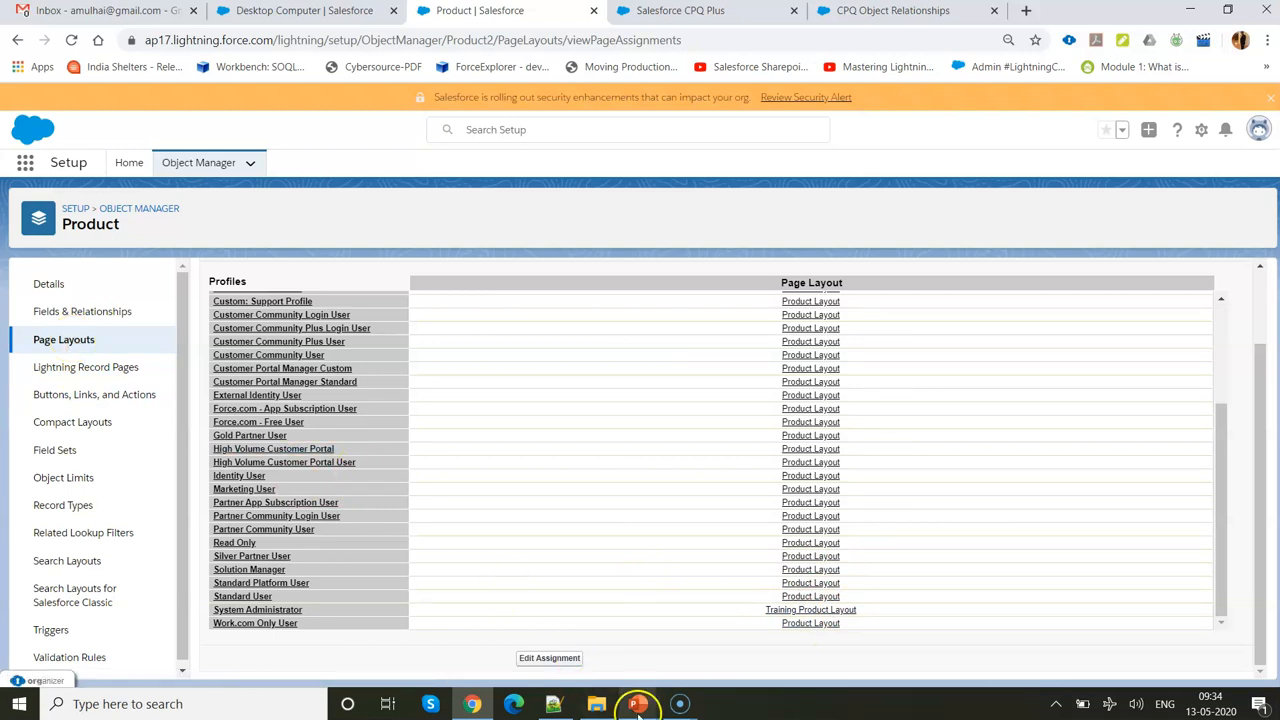
Switch to the PowerPoint slide show and advance past the page layout slides to the Example of Bundle Product slide.
mouse_move(638, 706)
click(717, 647)
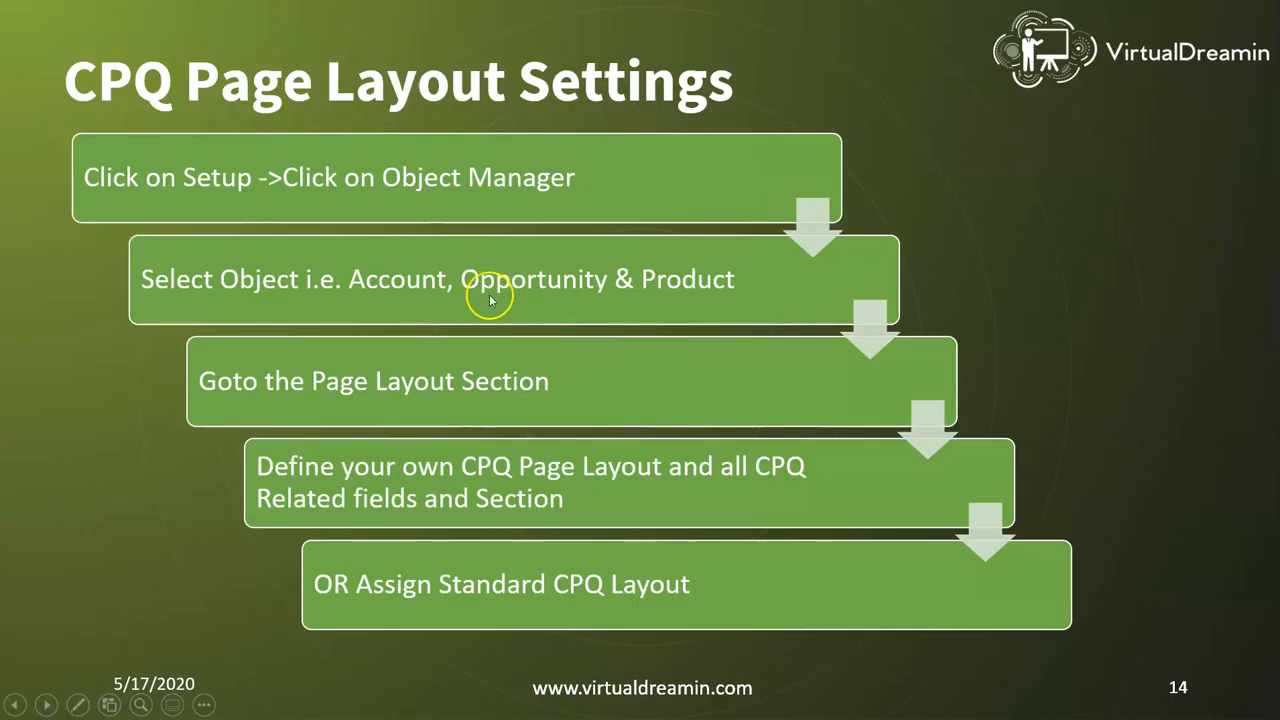
click(595, 576)
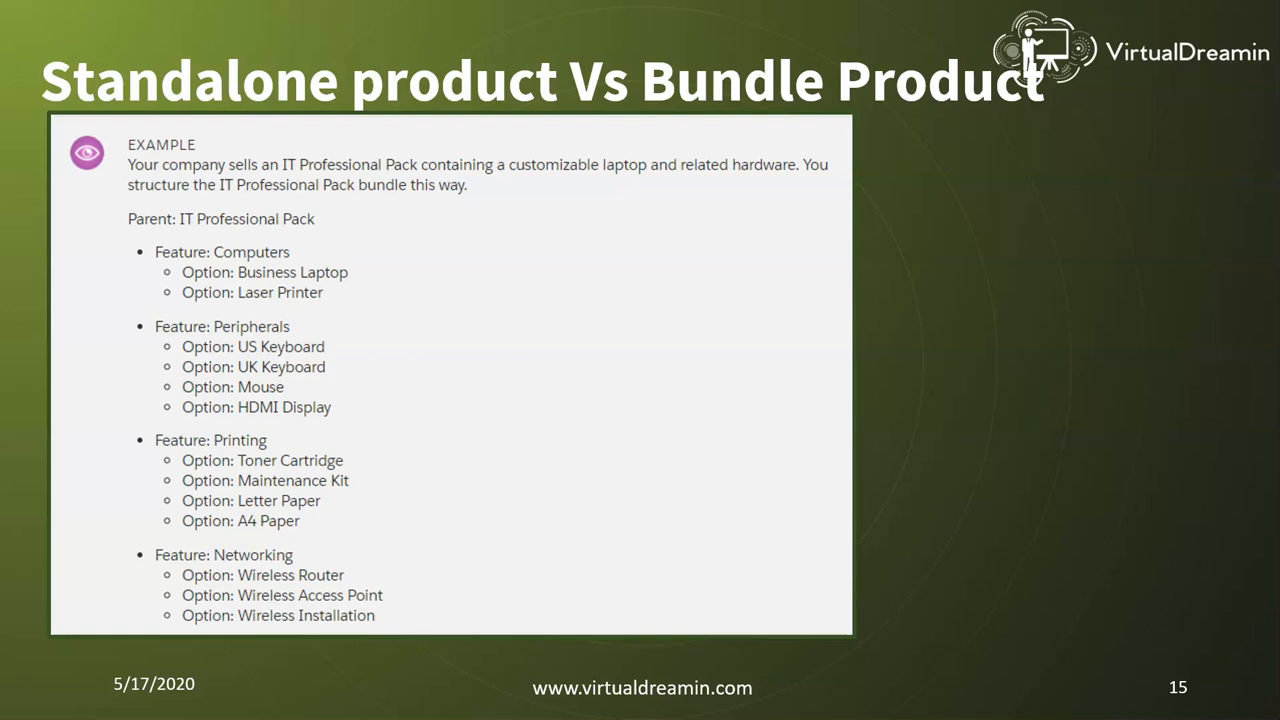
key(Right)
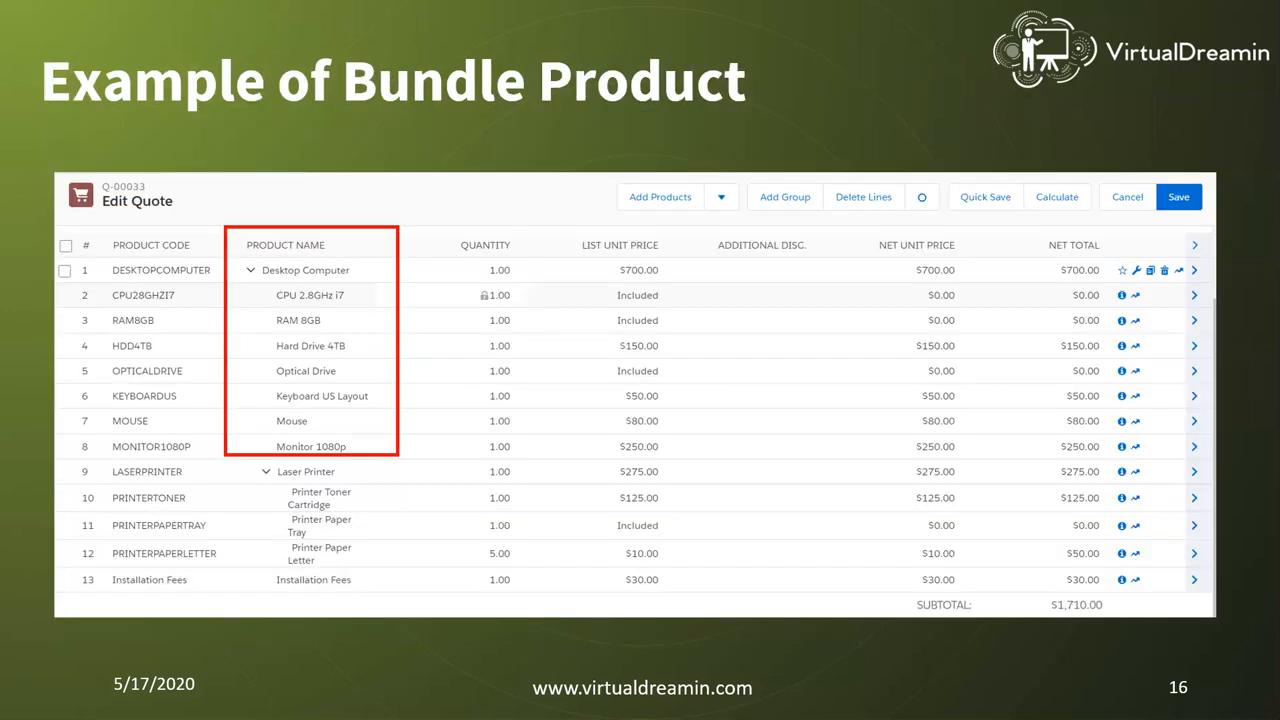
Switch back to Salesforce in the browser, dismiss the survey in the quotes list, and open quote Q-00040 for line editing.
key(alt+Tab)
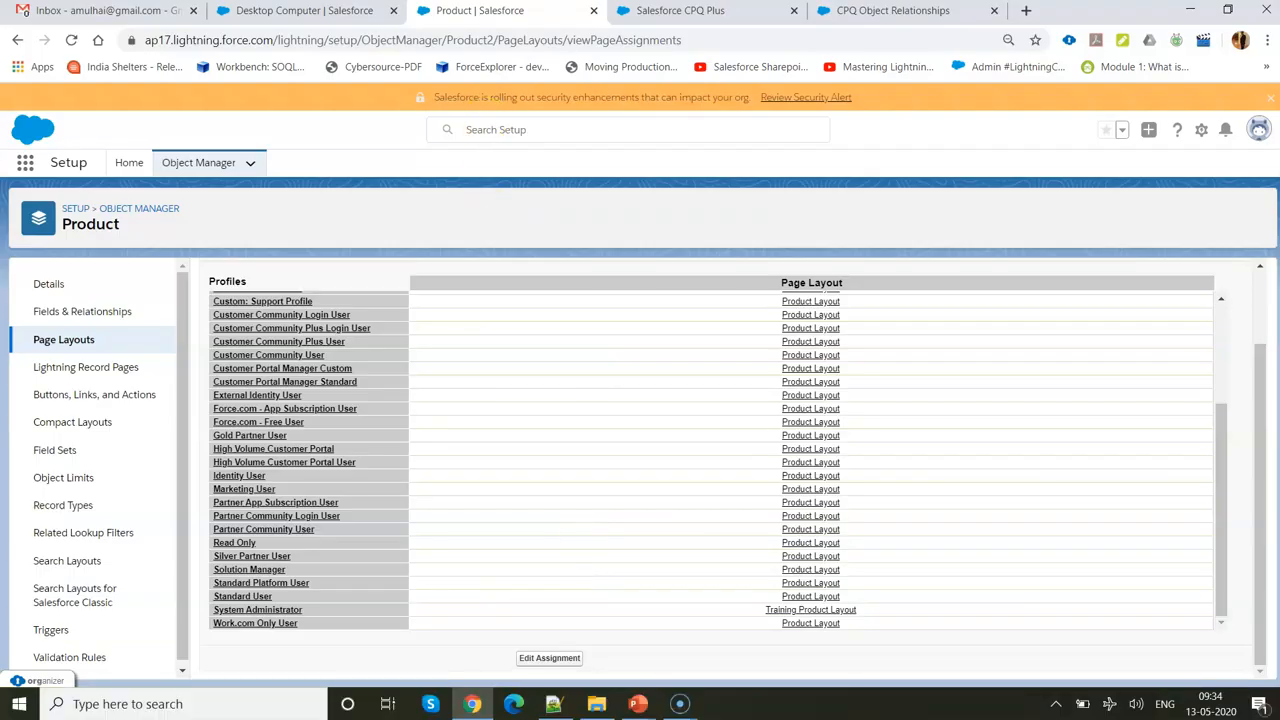
click(310, 11)
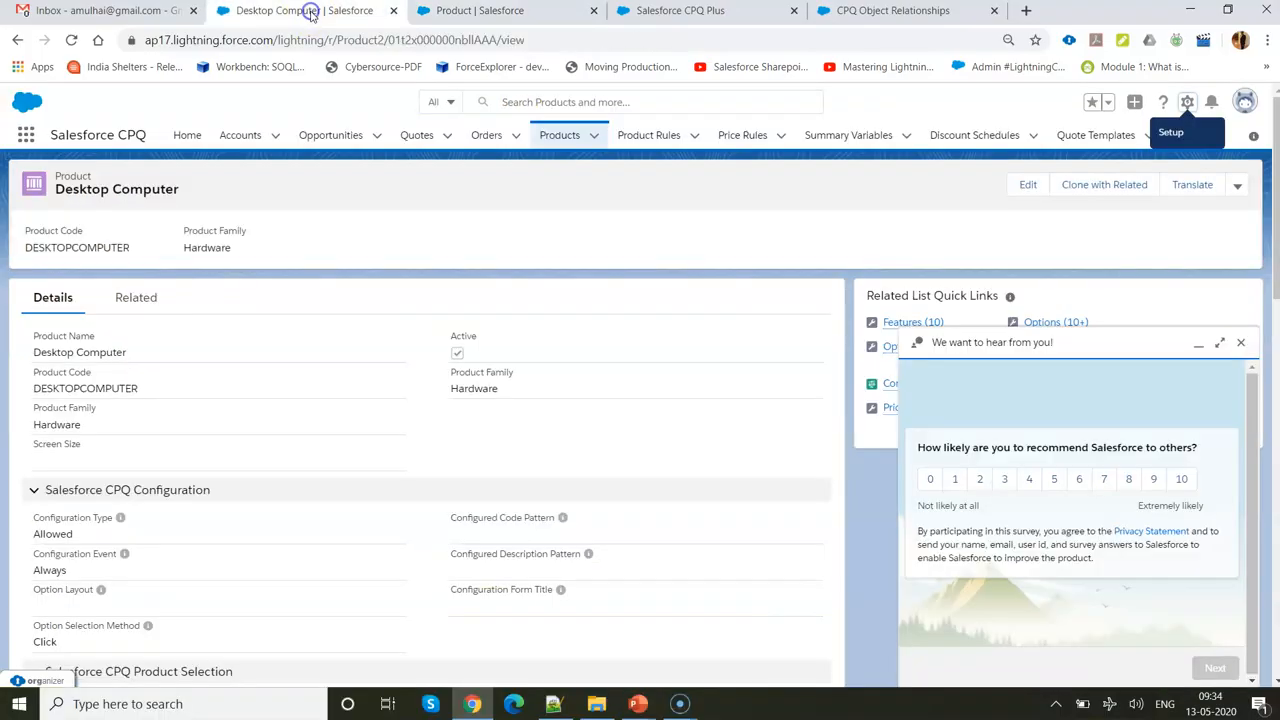
click(415, 136)
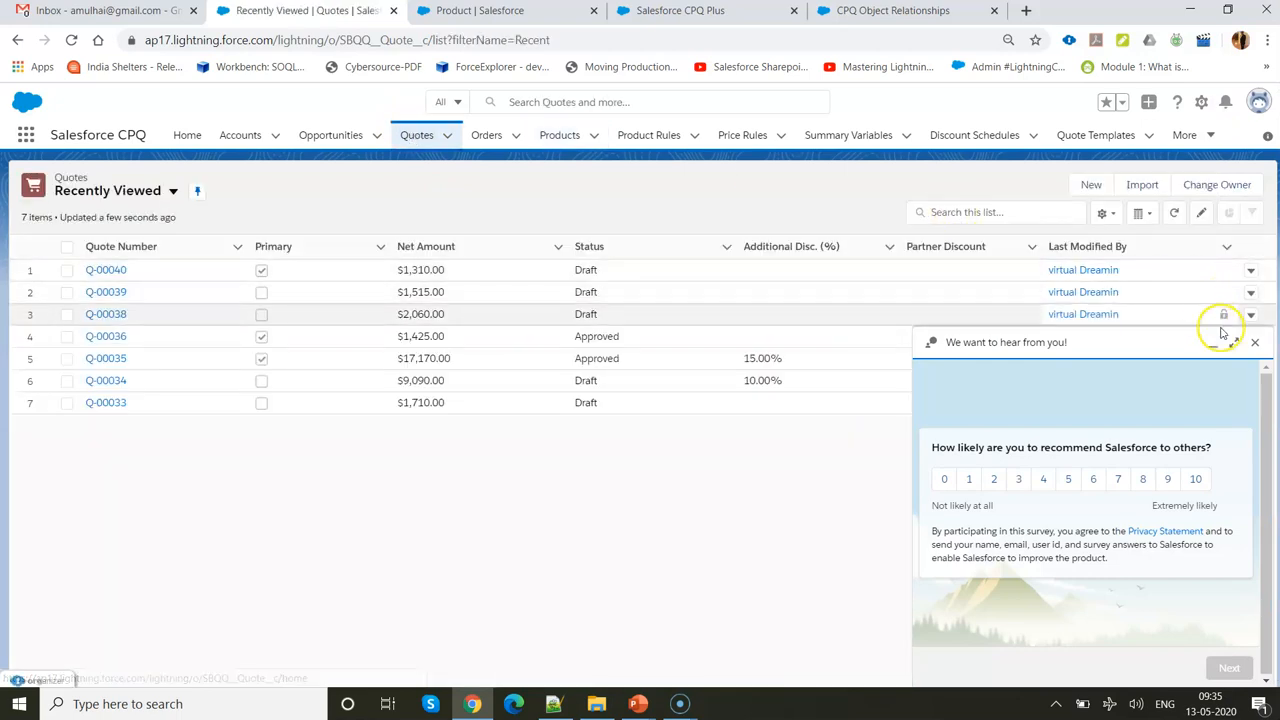
click(1255, 342)
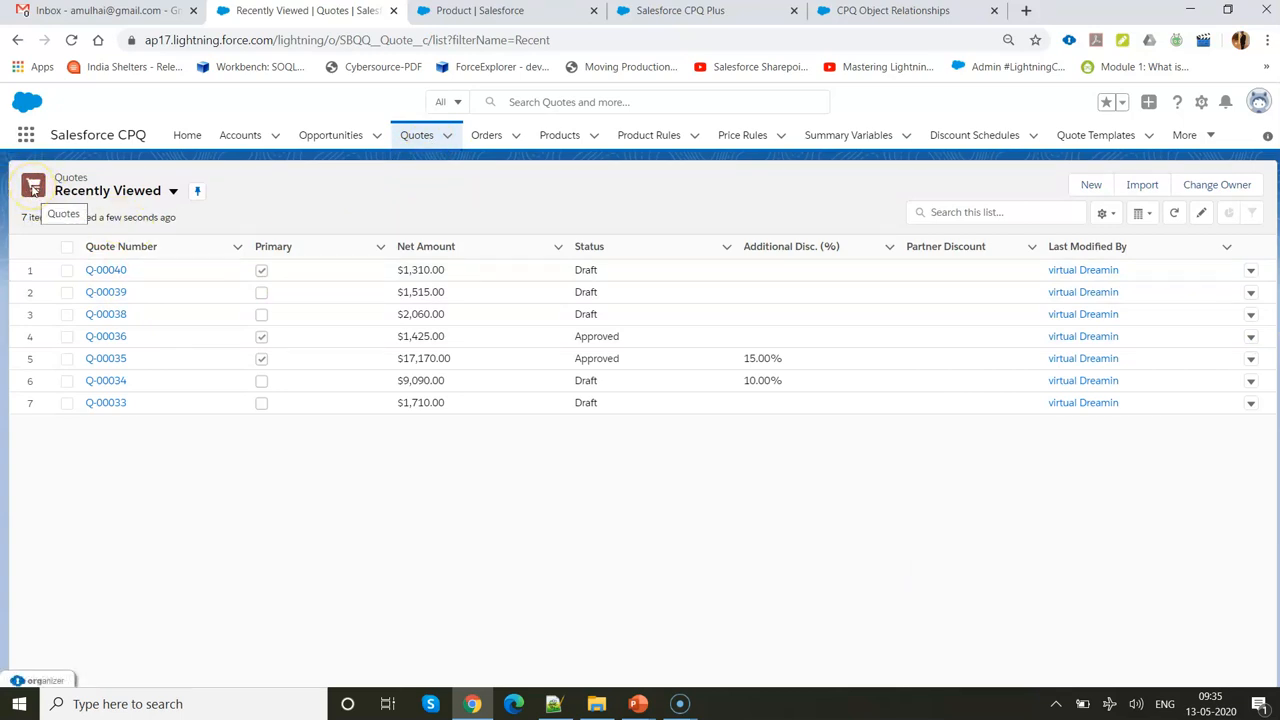
click(103, 271)
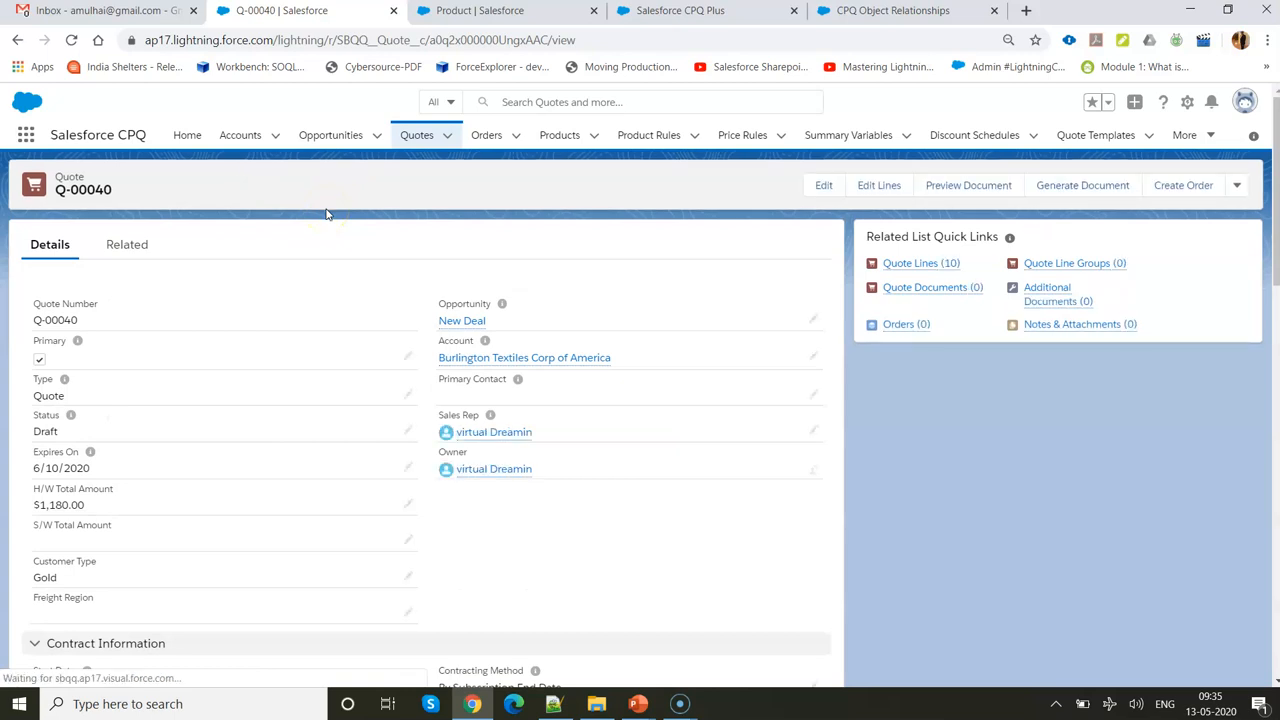
click(874, 188)
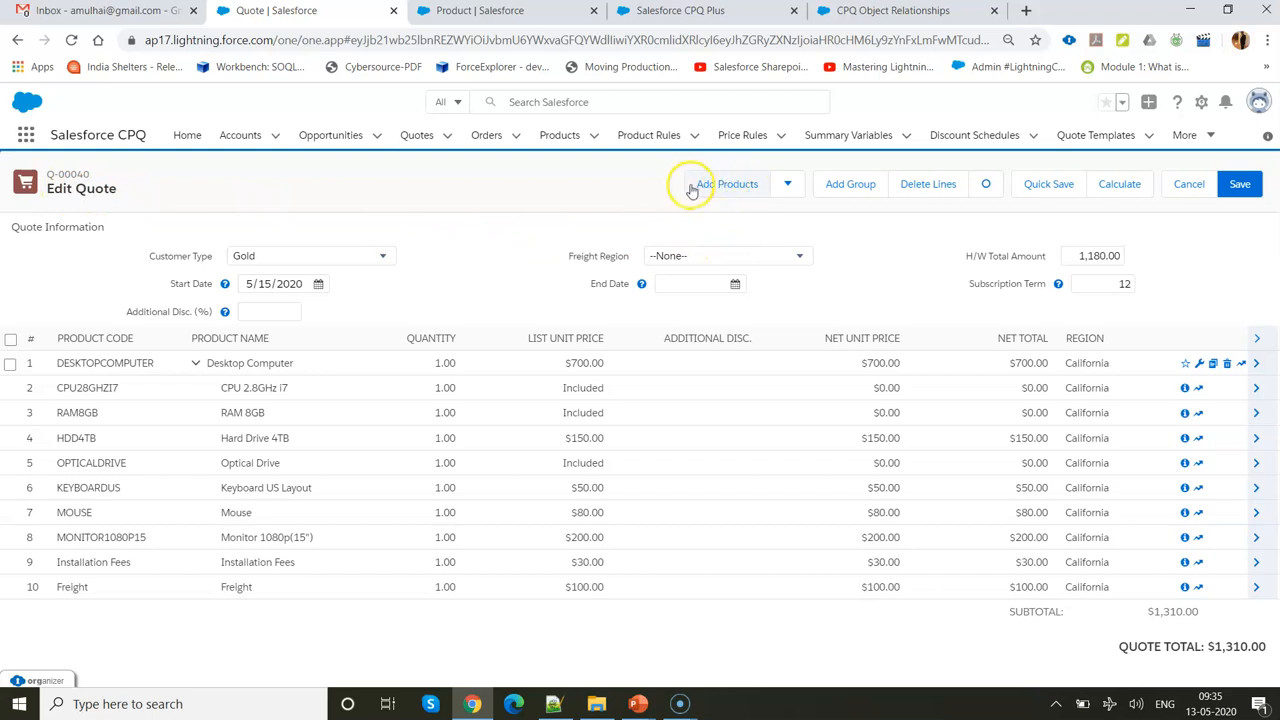
Start adding products to the quote, search for "Desk", and select Desktop Computer for configuration.
click(724, 190)
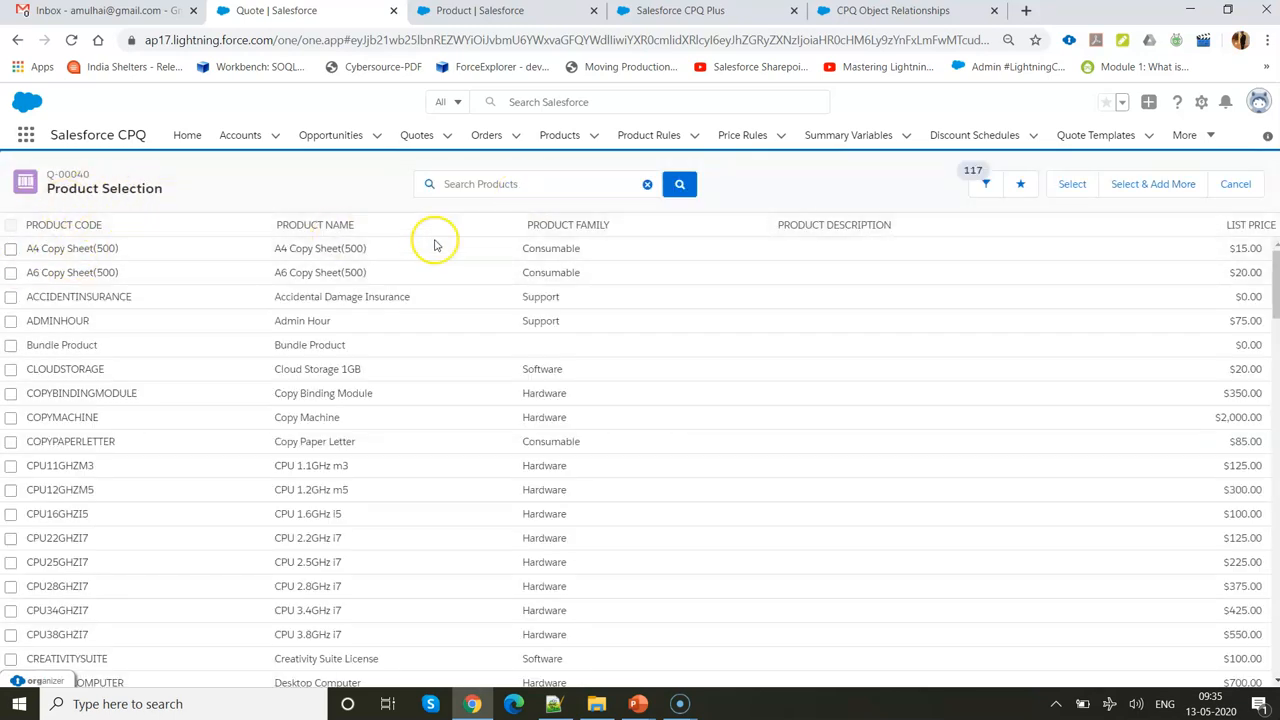
click(490, 184)
text(Desk)
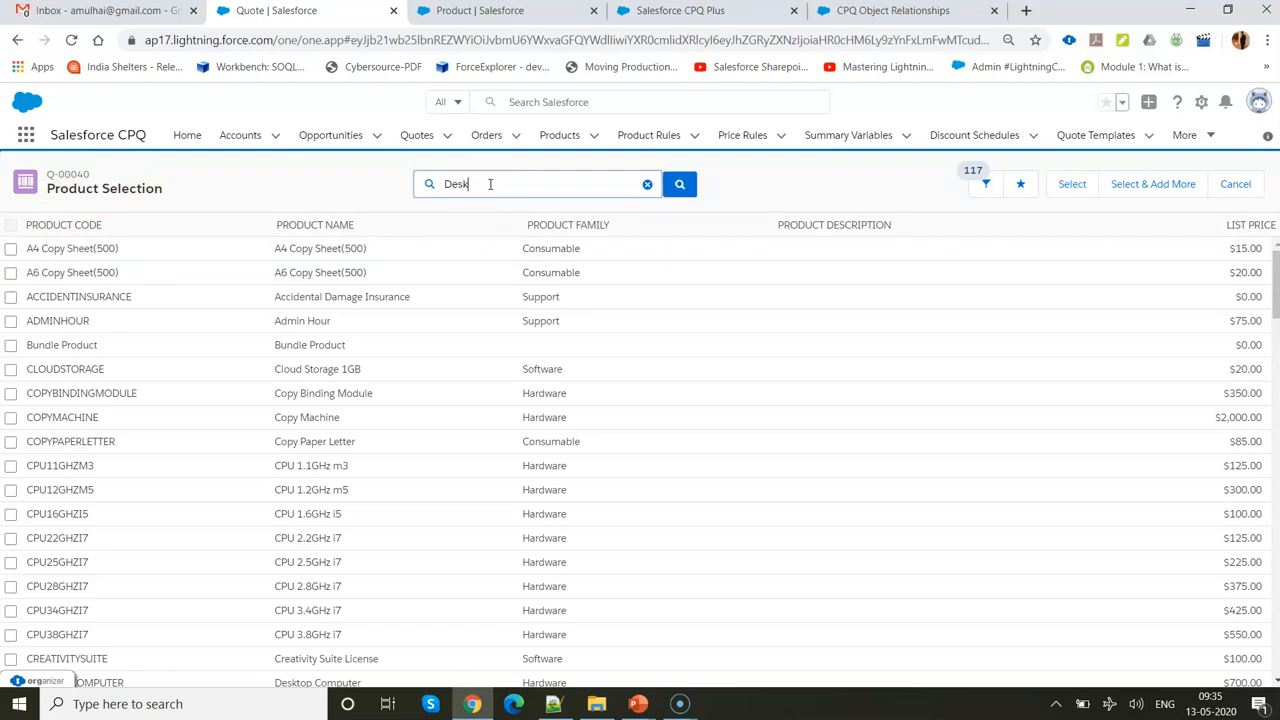
key(Return)
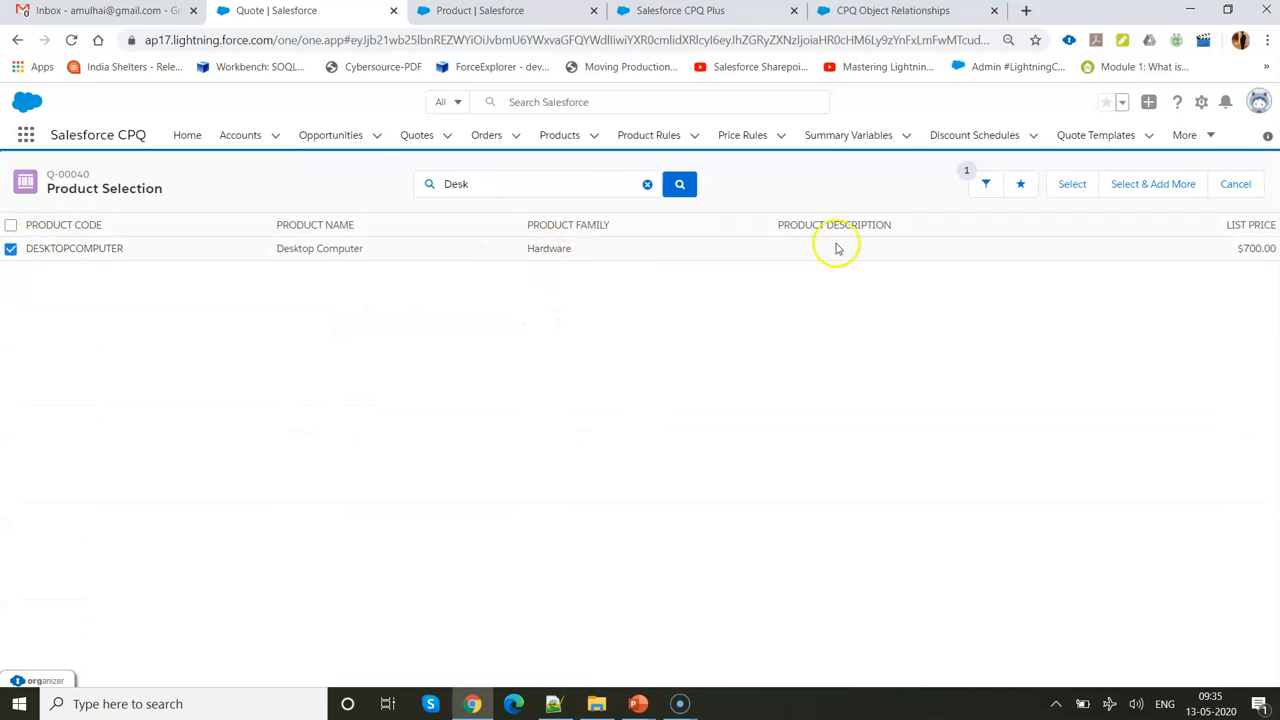
click(1064, 186)
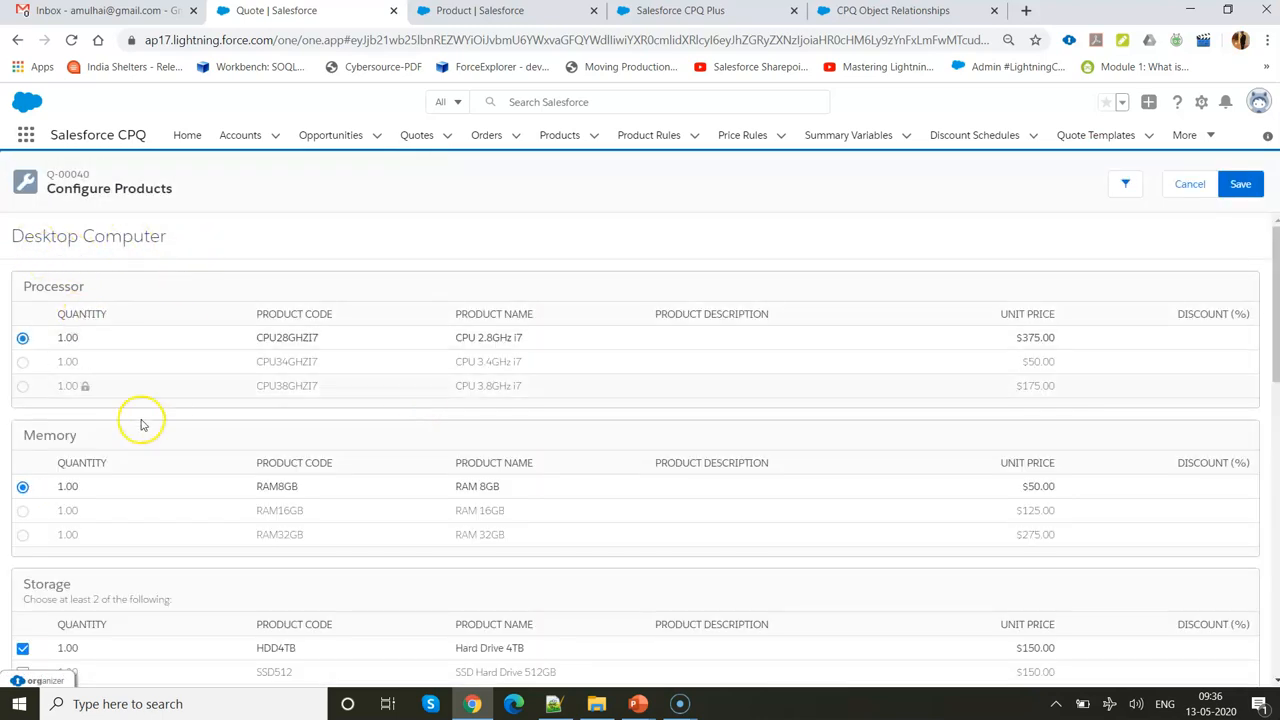
Examine the Desktop Computer bundle's features and options, from Processor and Memory to Storage, Input Devices and Output Devices.
scroll(137, 417, down, 1)
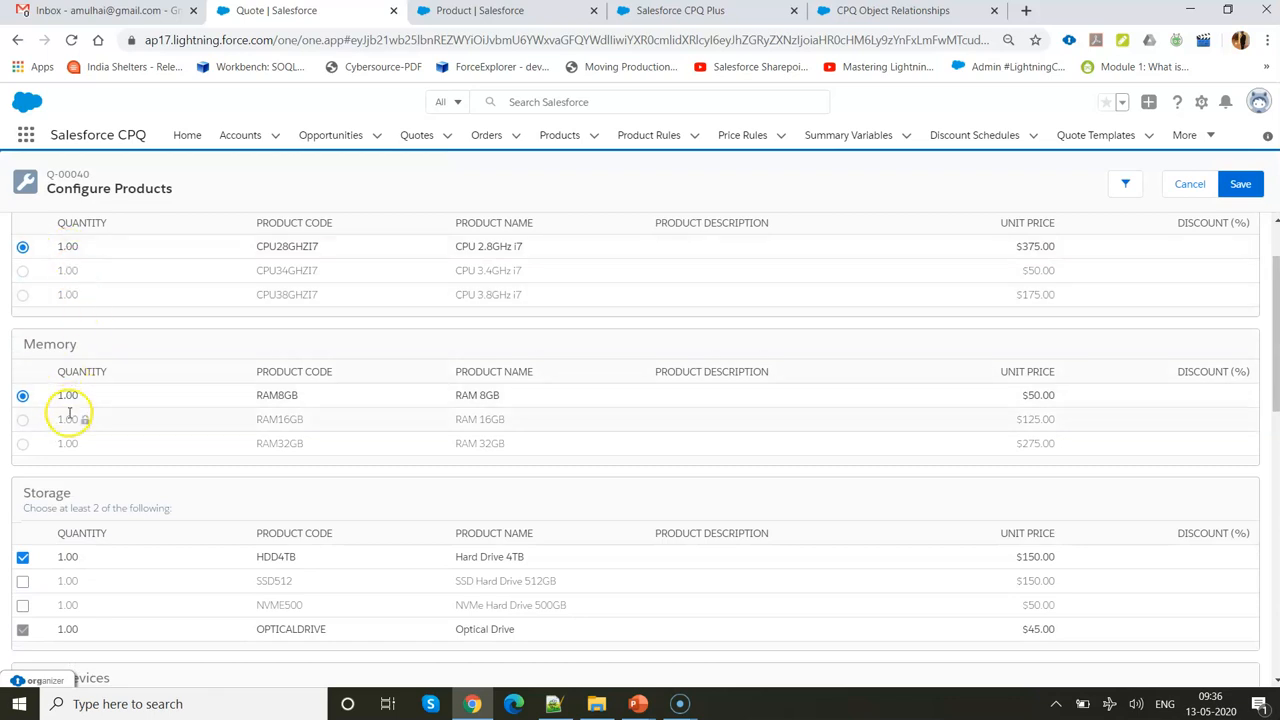
scroll(66, 405, down, 2)
scroll(68, 498, down, 1)
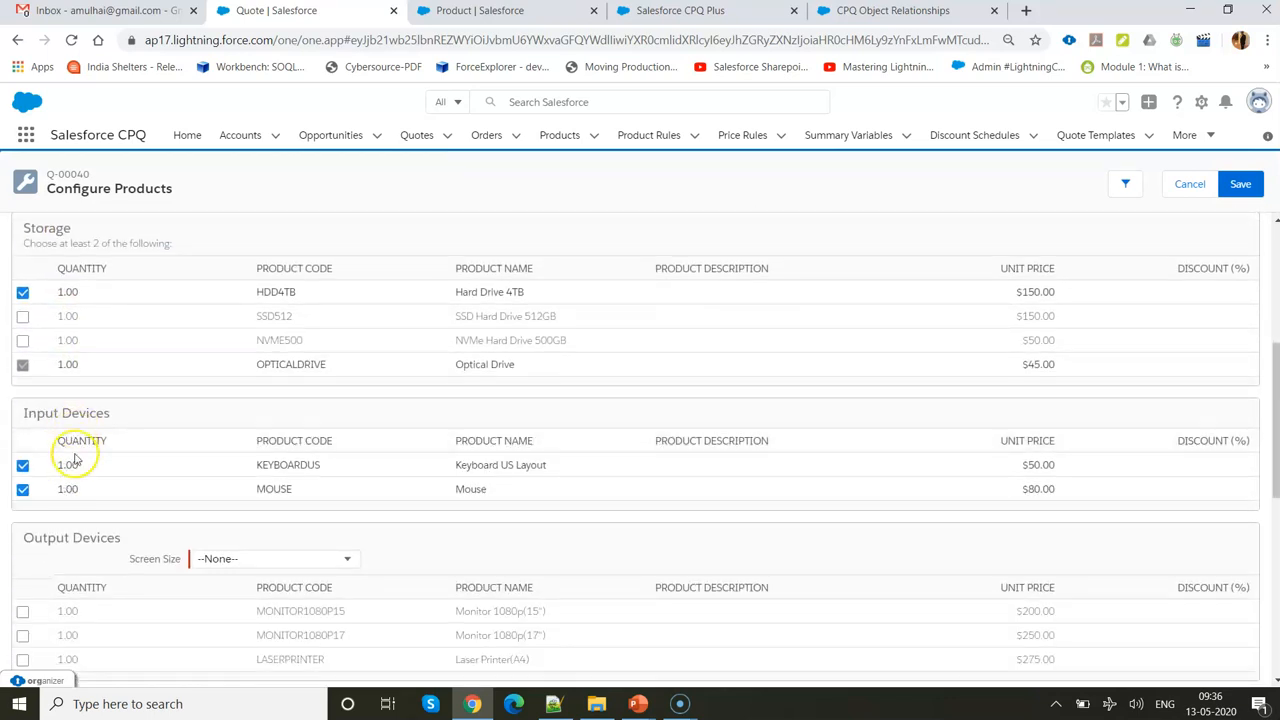
scroll(138, 447, up, 2)
scroll(138, 447, up, 1)
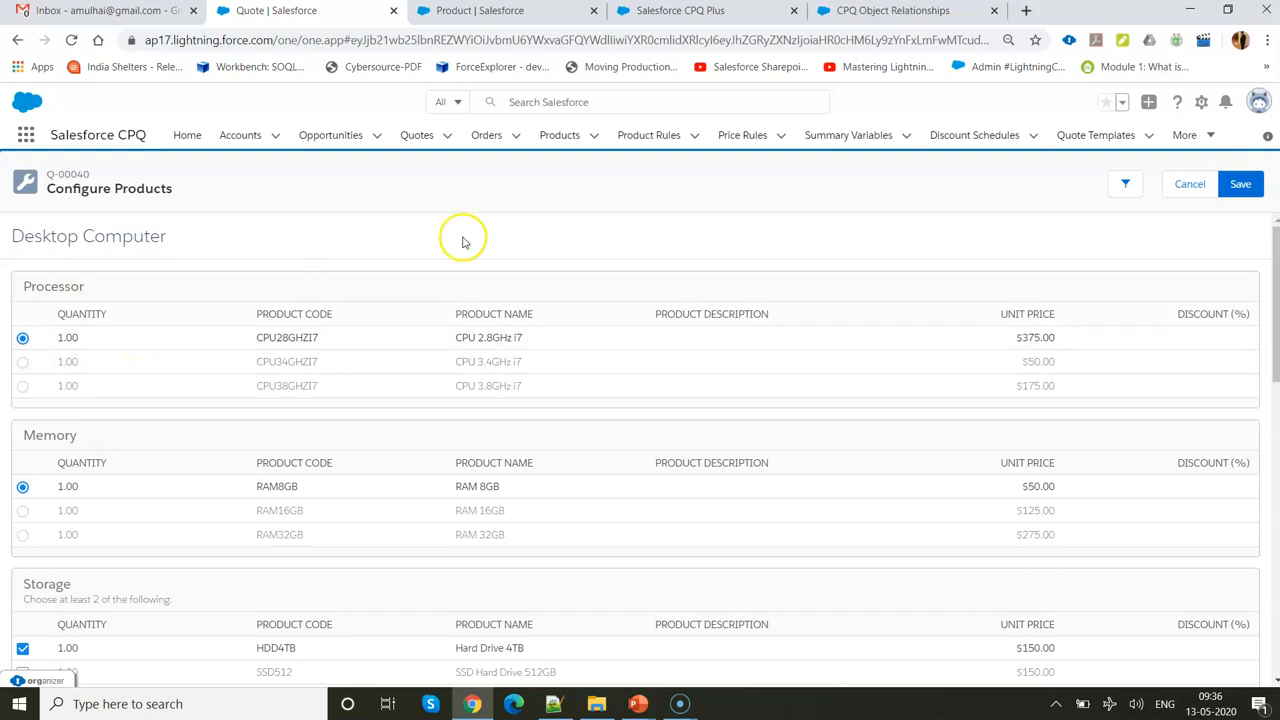
Open the Products list in a new tab beside the quote, then switch to PowerPoint and advance to the Build Bundle Product Step slide.
middle_click(553, 140)
drag(617, 14, 491, 9)
mouse_move(641, 705)
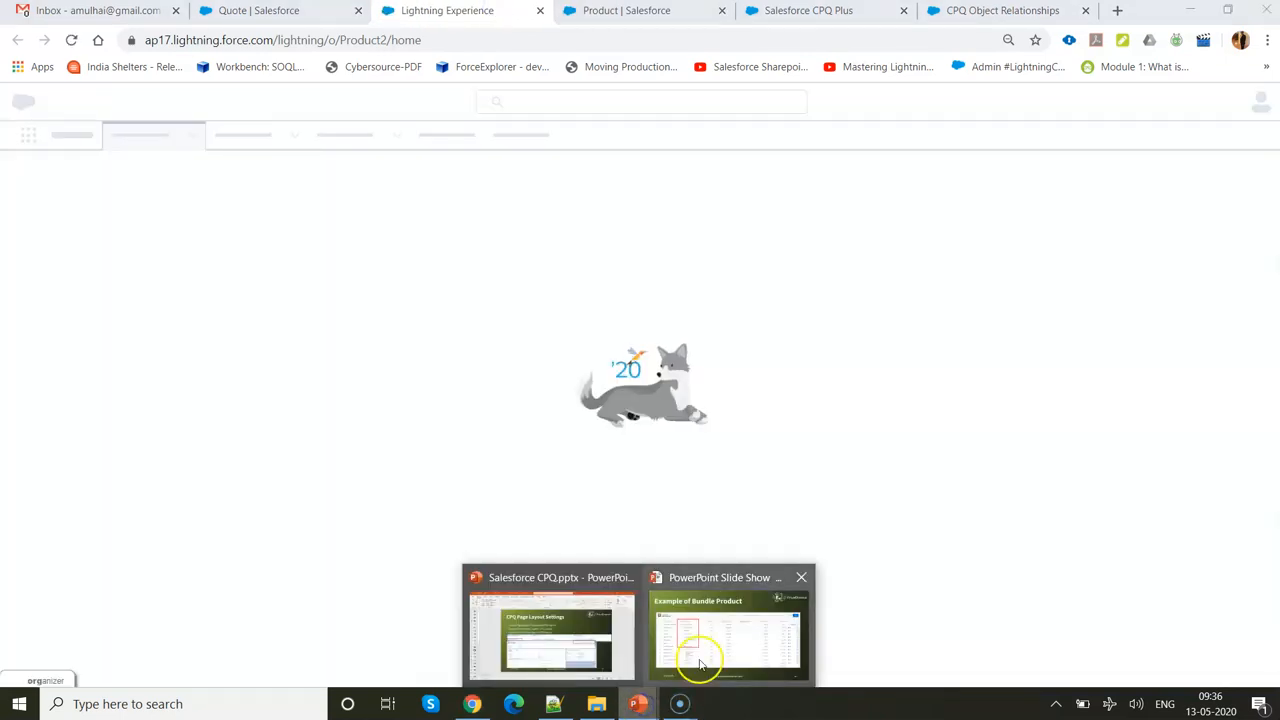
click(703, 650)
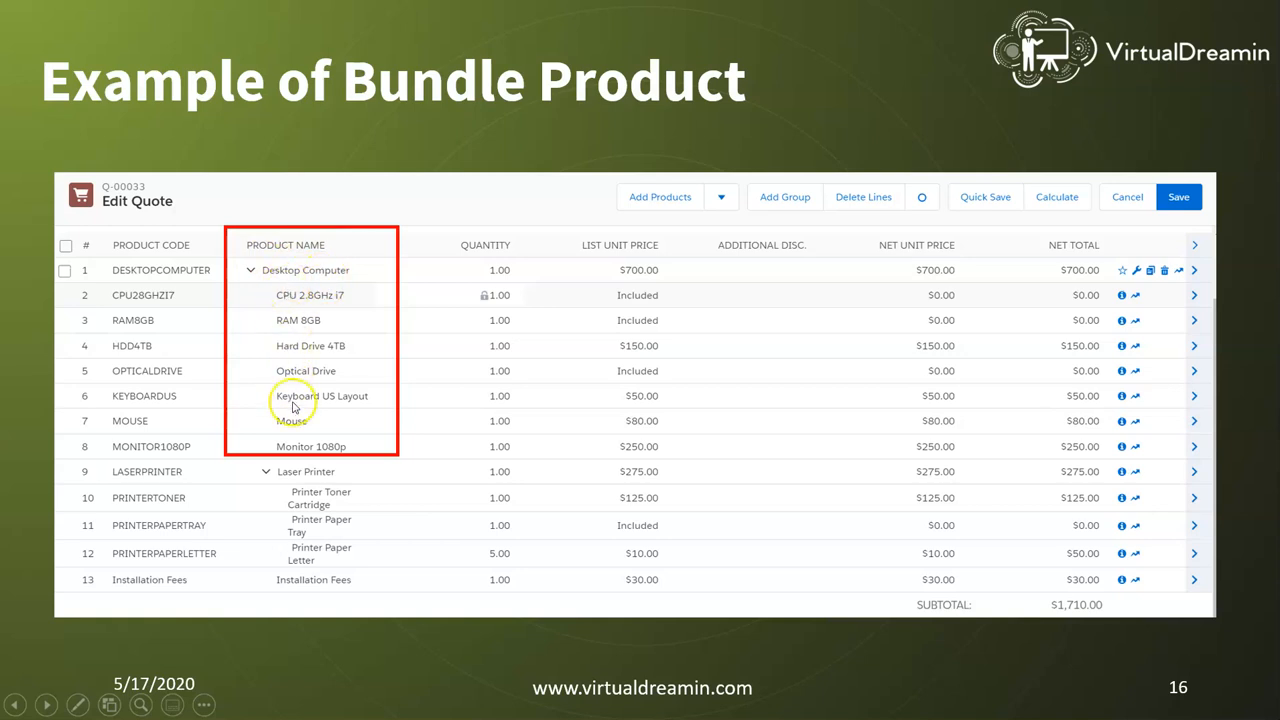
click(302, 282)
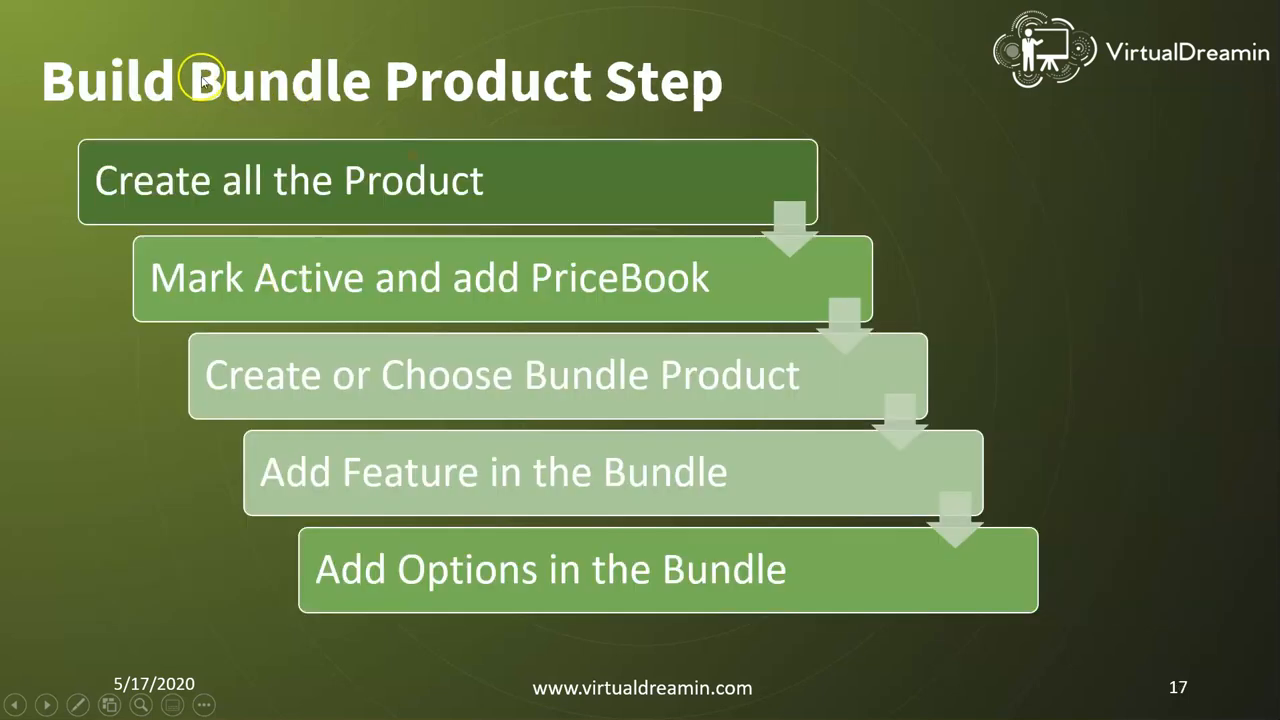
Switch back to the Products list in the browser and open Product1 and Product2 in separate new tabs.
key(alt+Tab)
click(530, 326)
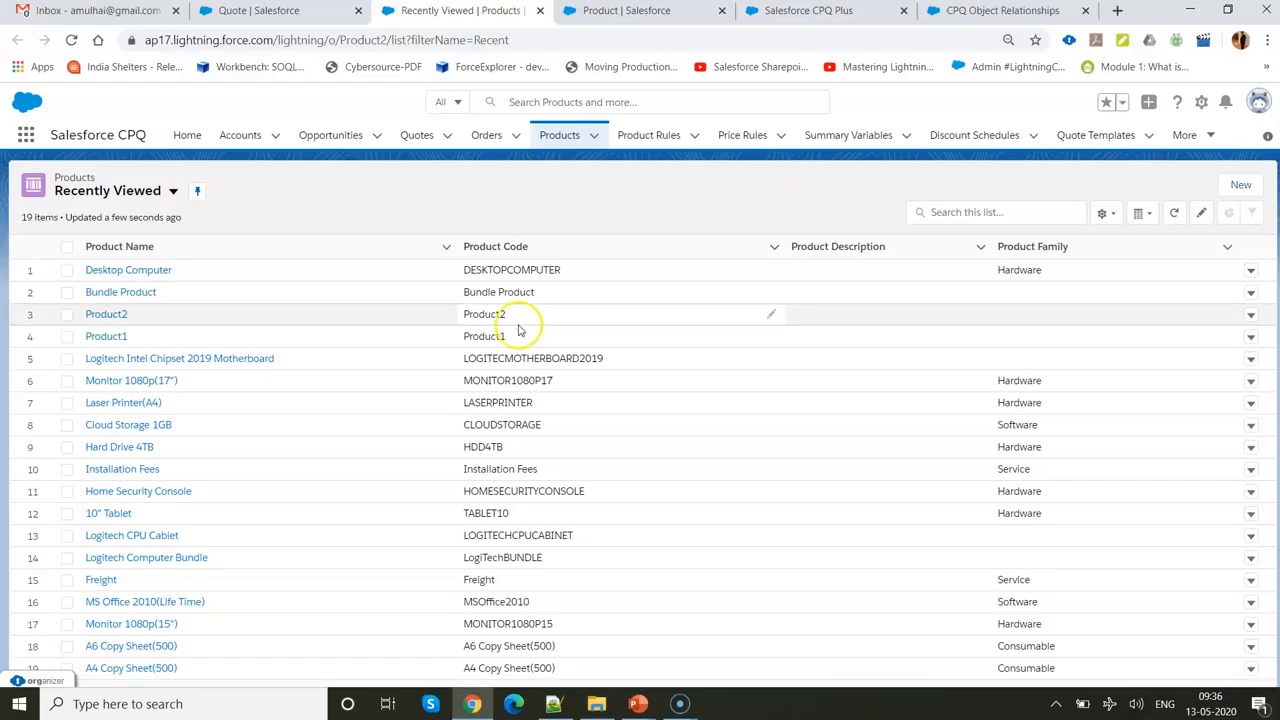
click(112, 337)
ctrl+click(106, 315)
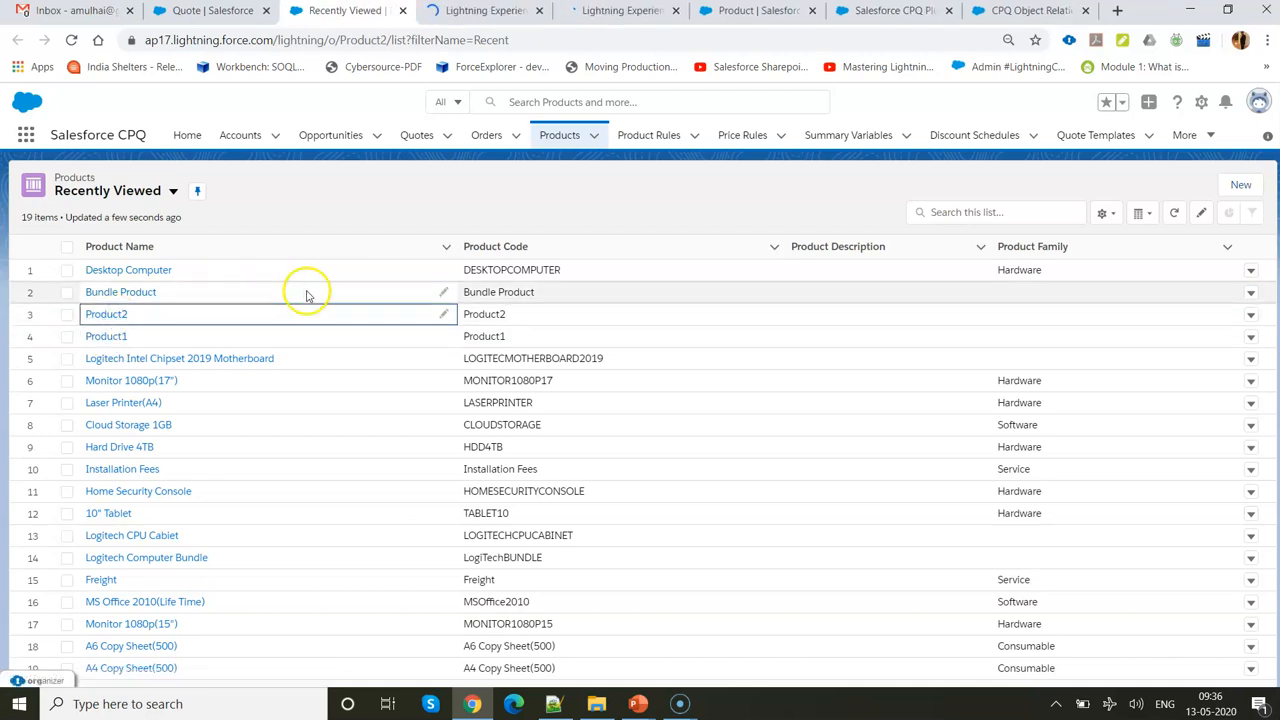
Review Product1's details, CPQ pricing settings and price book entry.
click(491, 10)
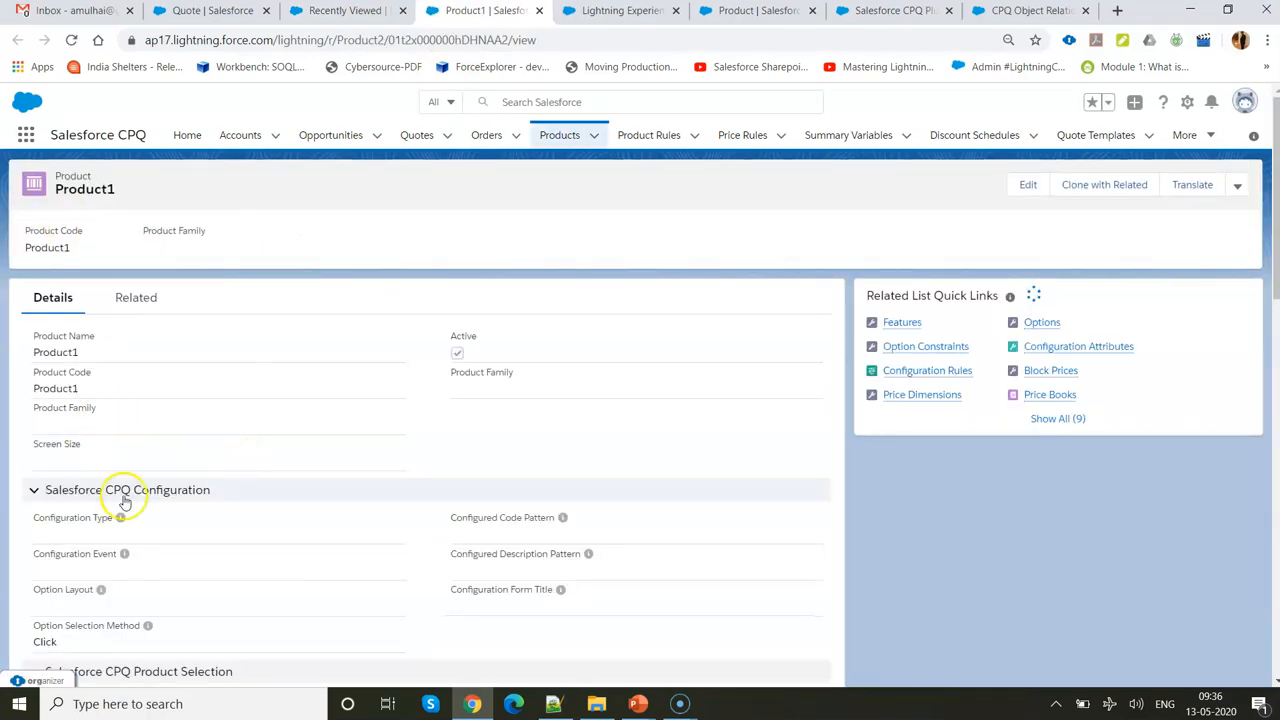
scroll(122, 495, down, 4)
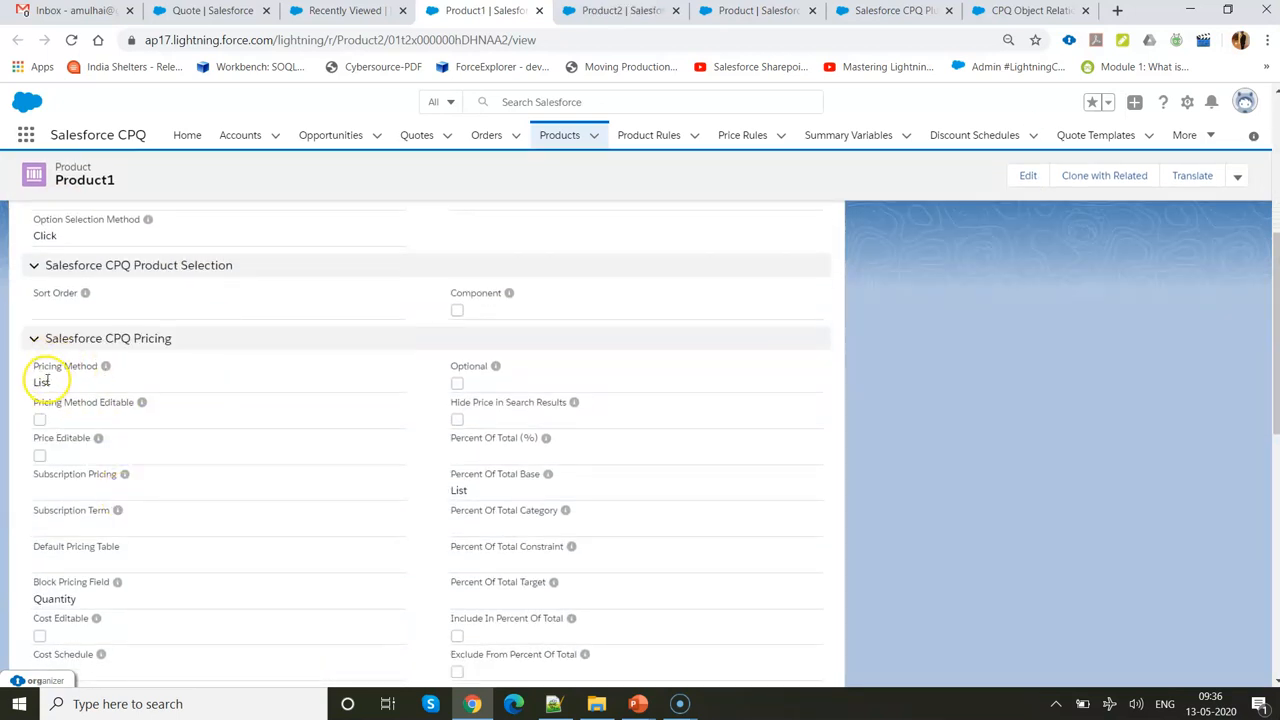
scroll(255, 425, up, 6)
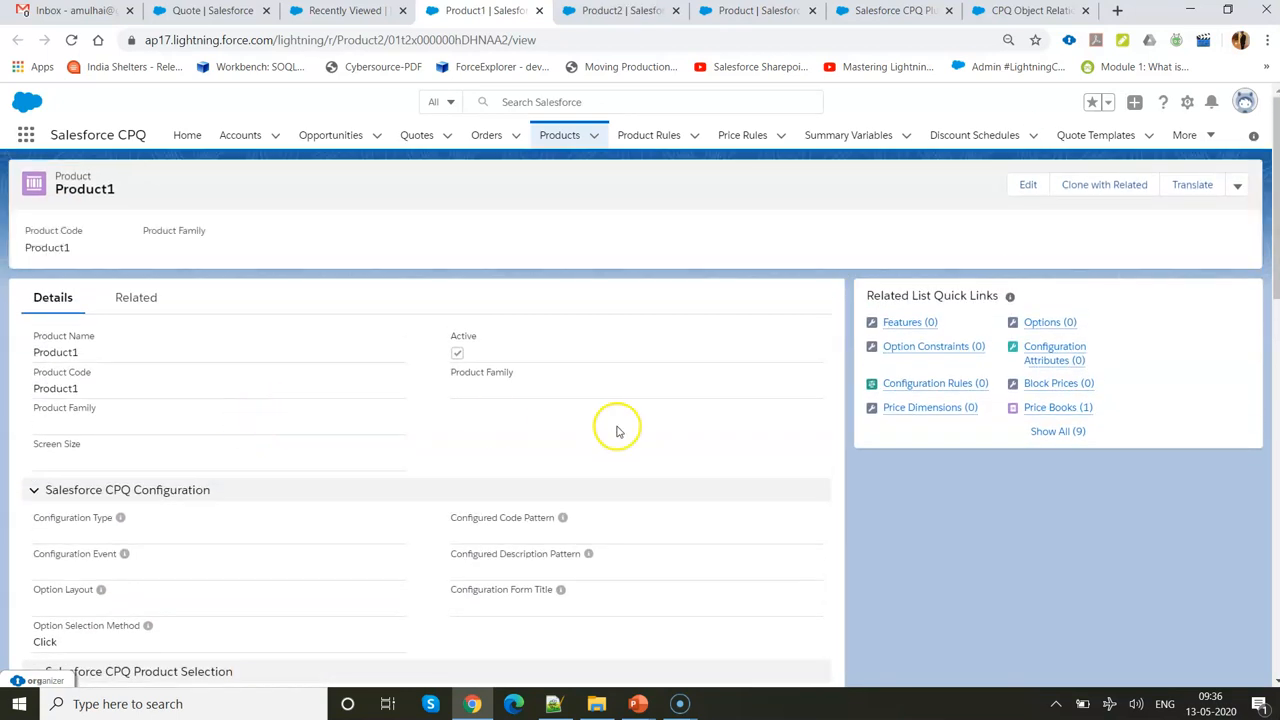
mouse_move(1076, 414)
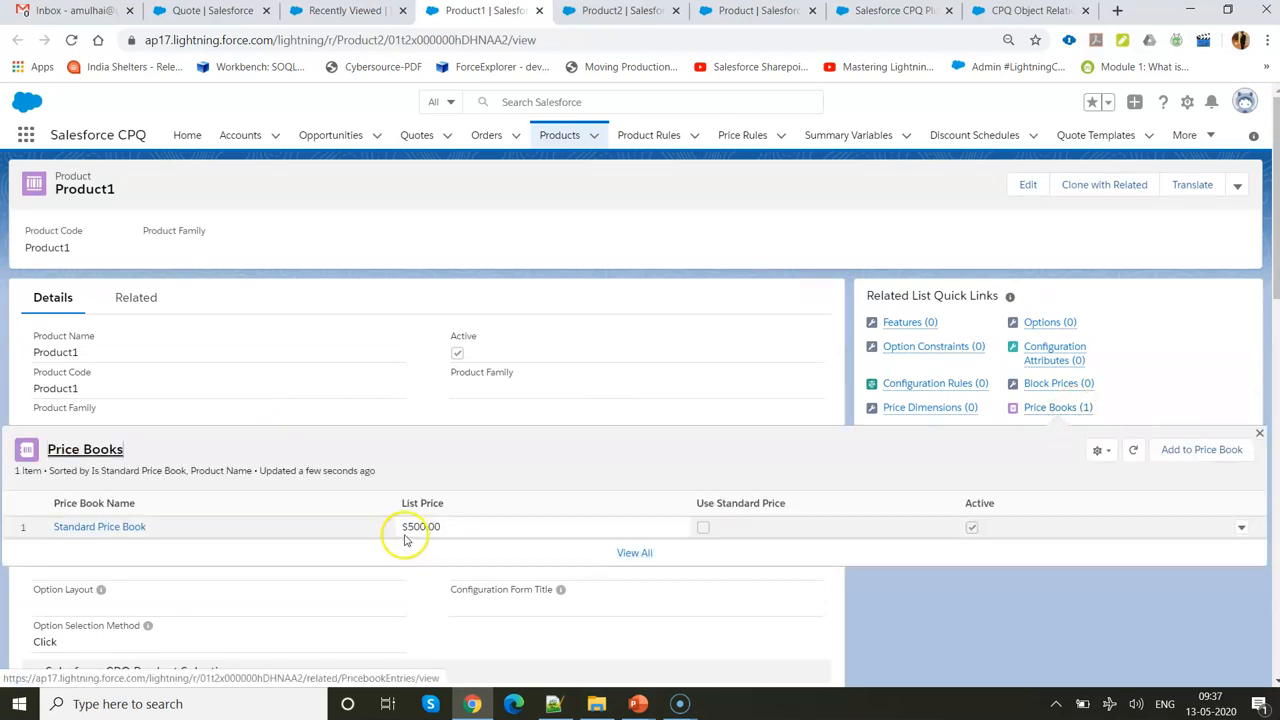
Review Product2's details, CPQ pricing settings and price books, and return to the recently viewed products list.
click(605, 11)
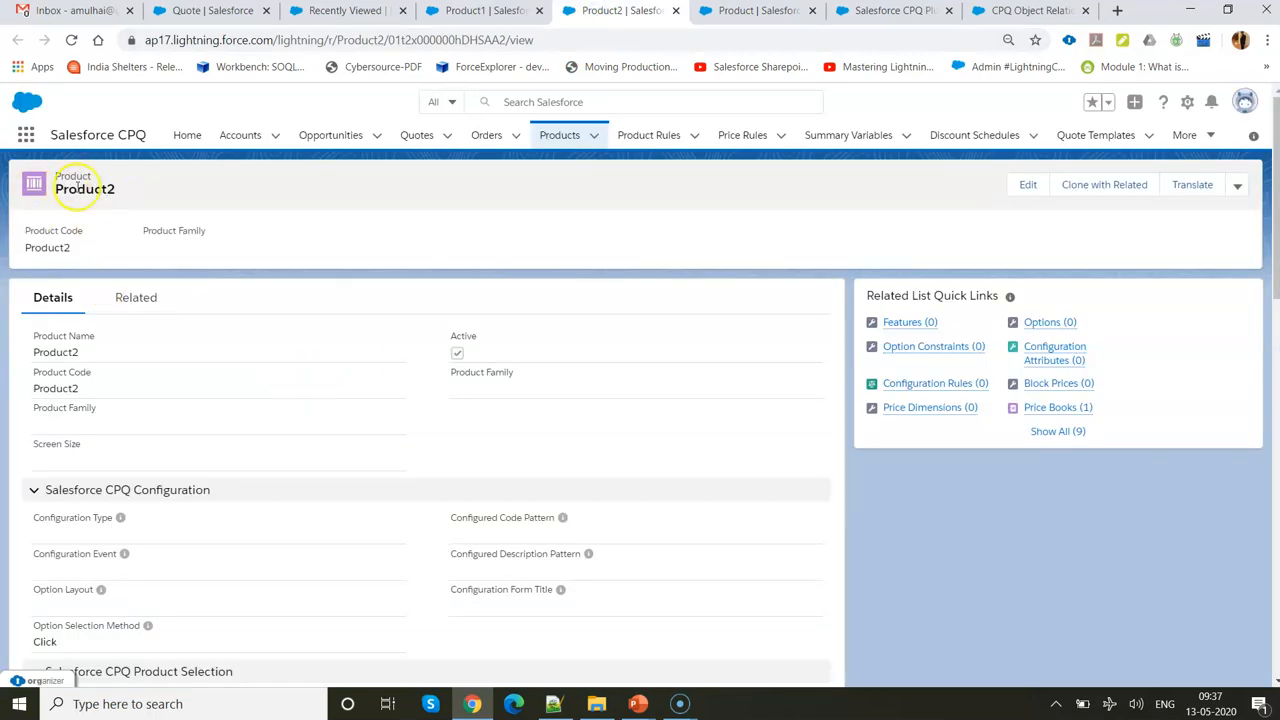
scroll(110, 425, down, 5)
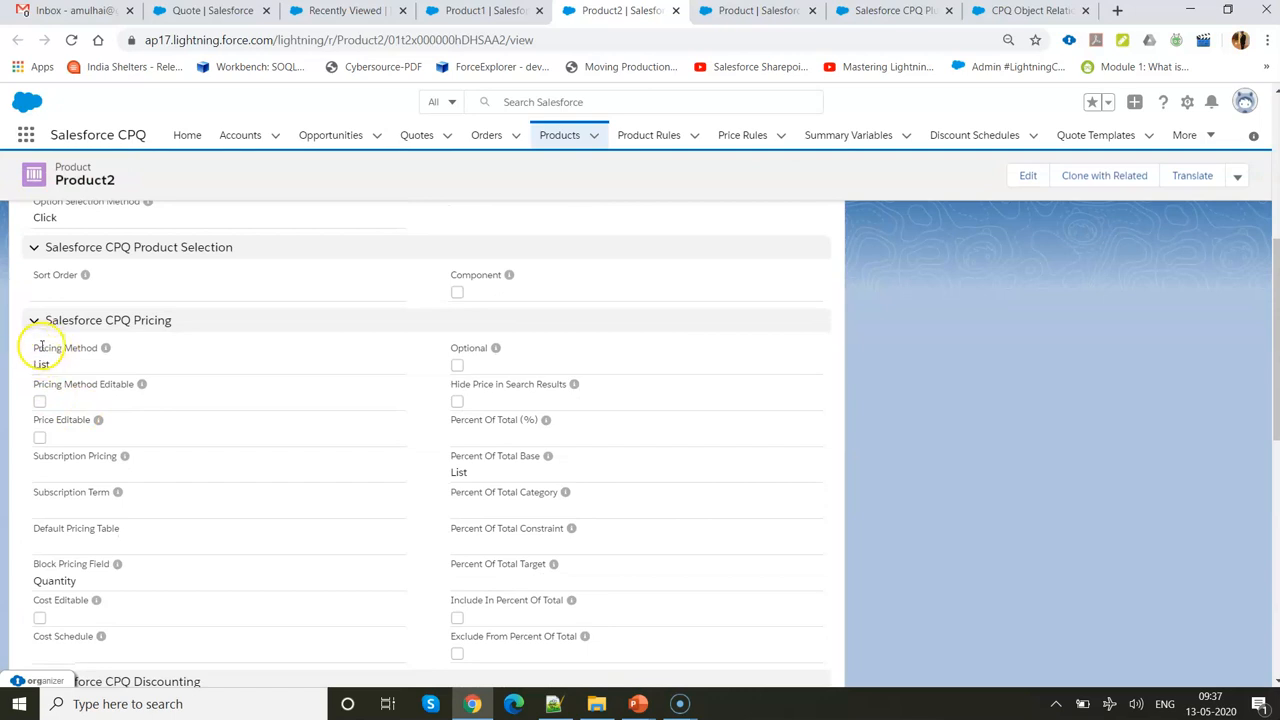
scroll(42, 362, up, 5)
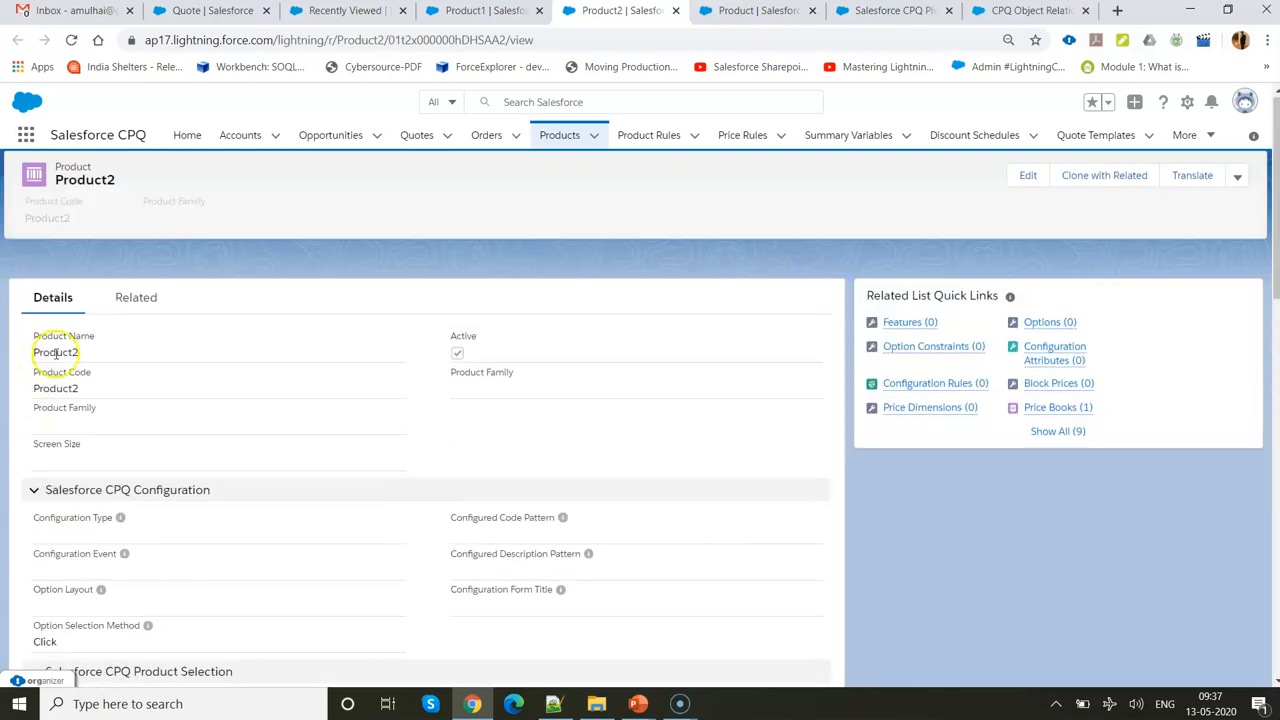
mouse_move(1030, 410)
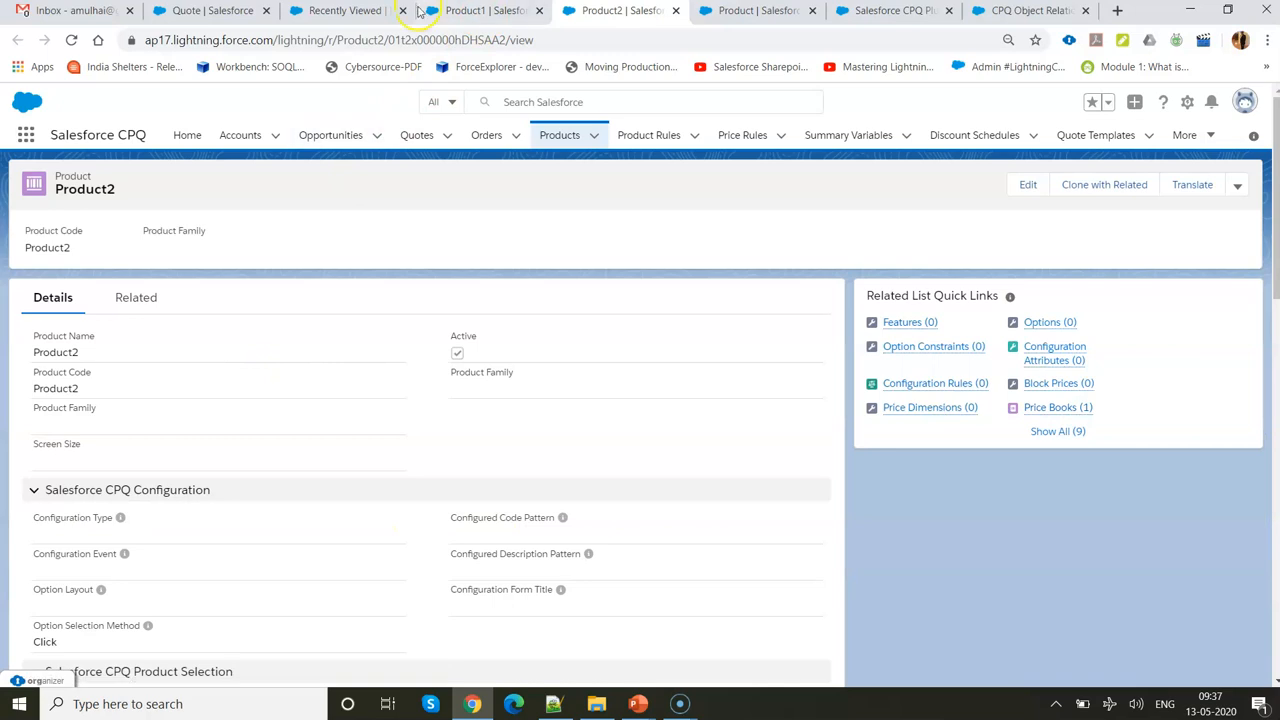
click(368, 12)
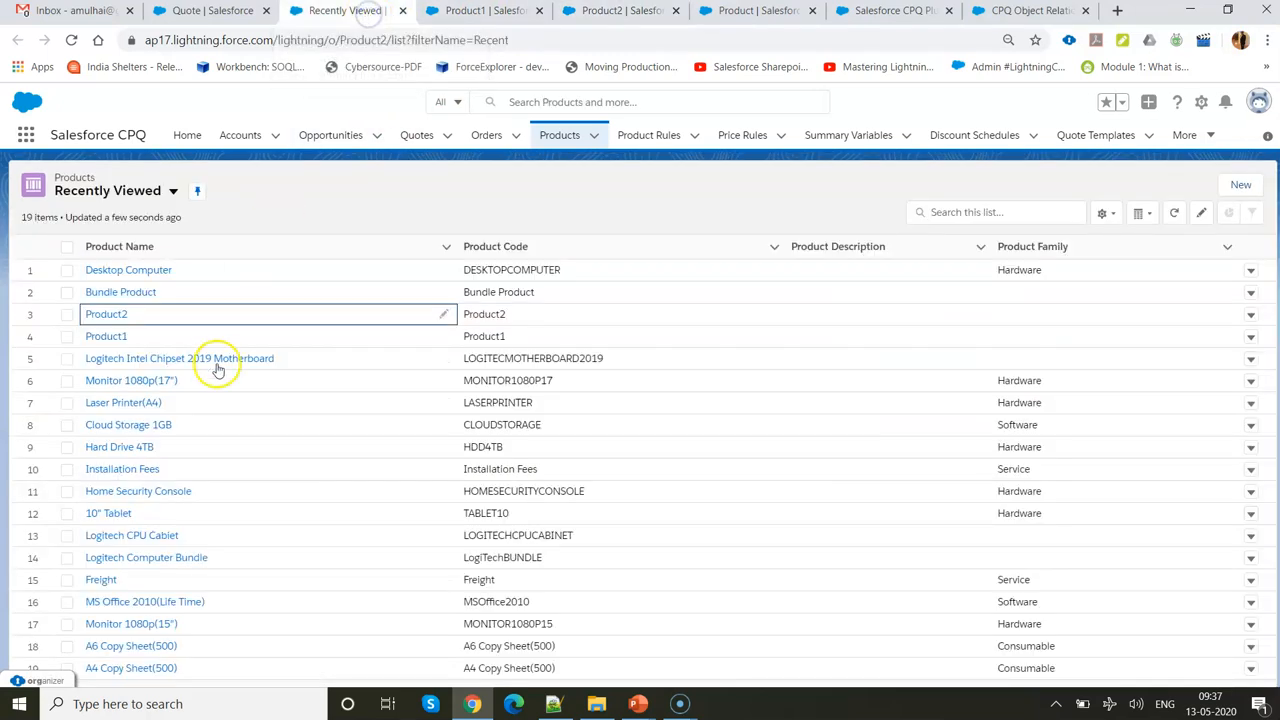
Open Bundle Product in a new tab placed before Product1's tab and review its CPQ configuration settings.
ctrl+click(131, 292)
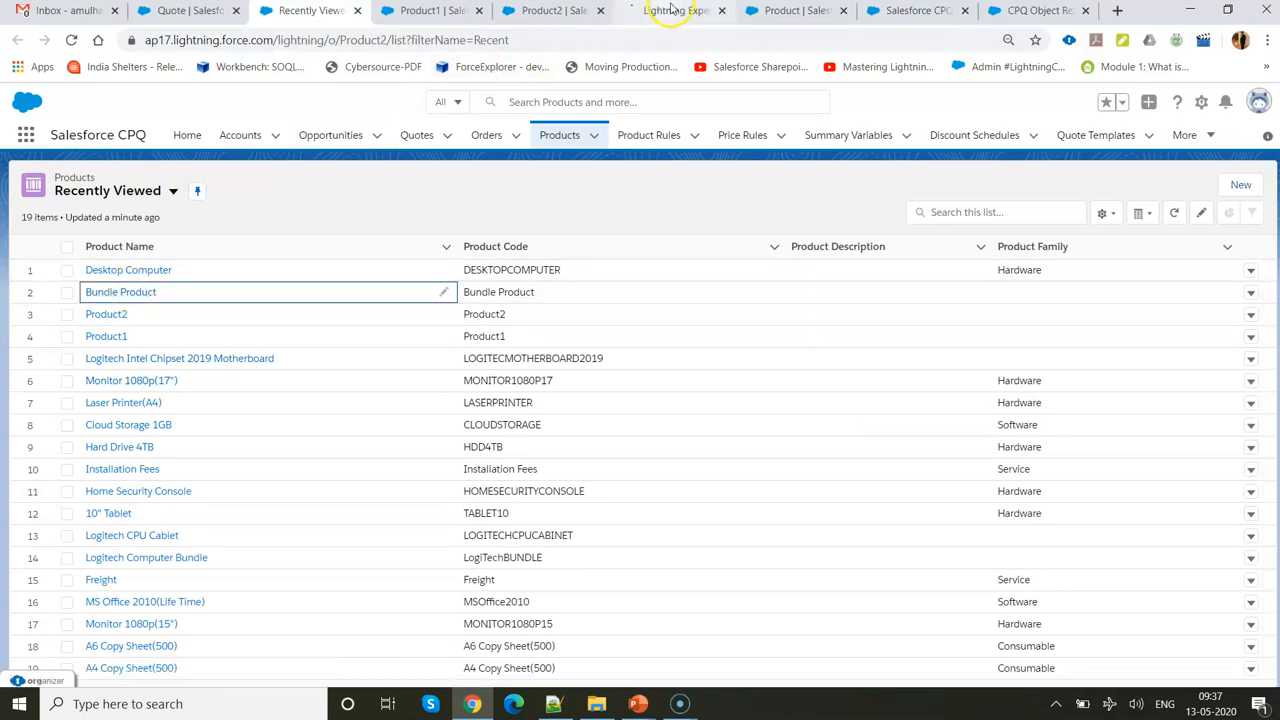
click(655, 11)
drag(540, 12, 437, 11)
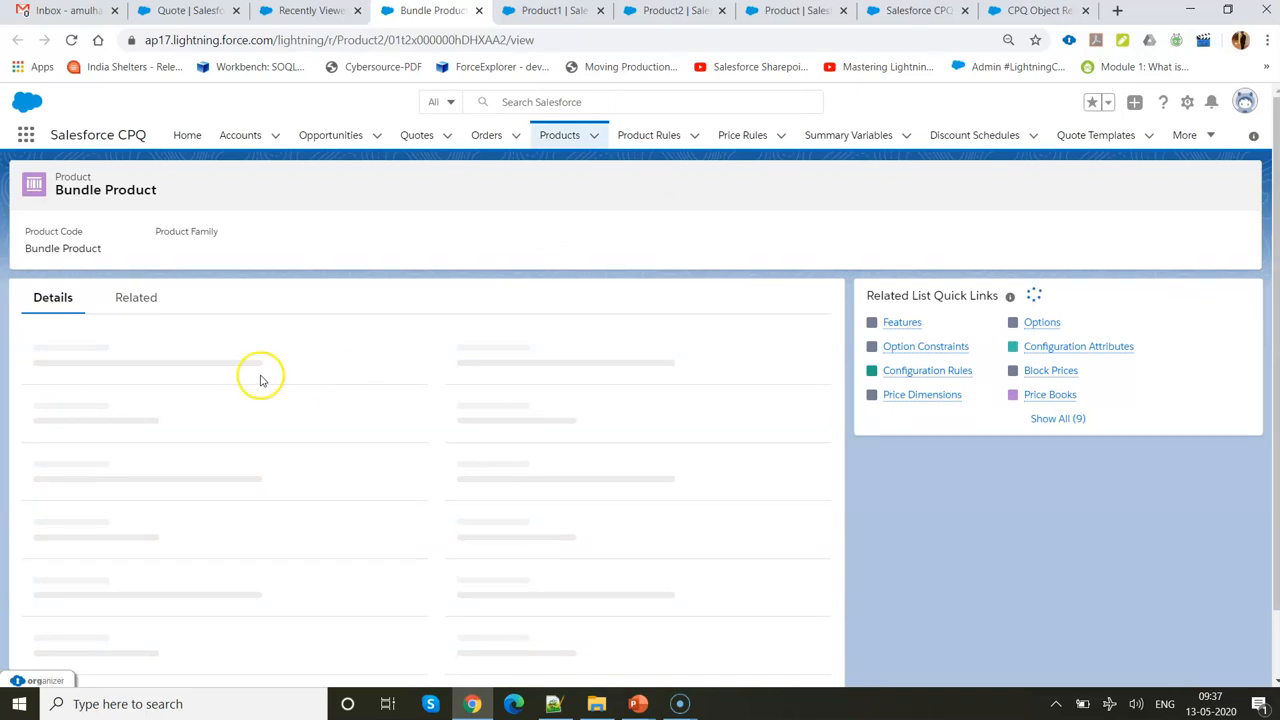
scroll(195, 358, down, 1)
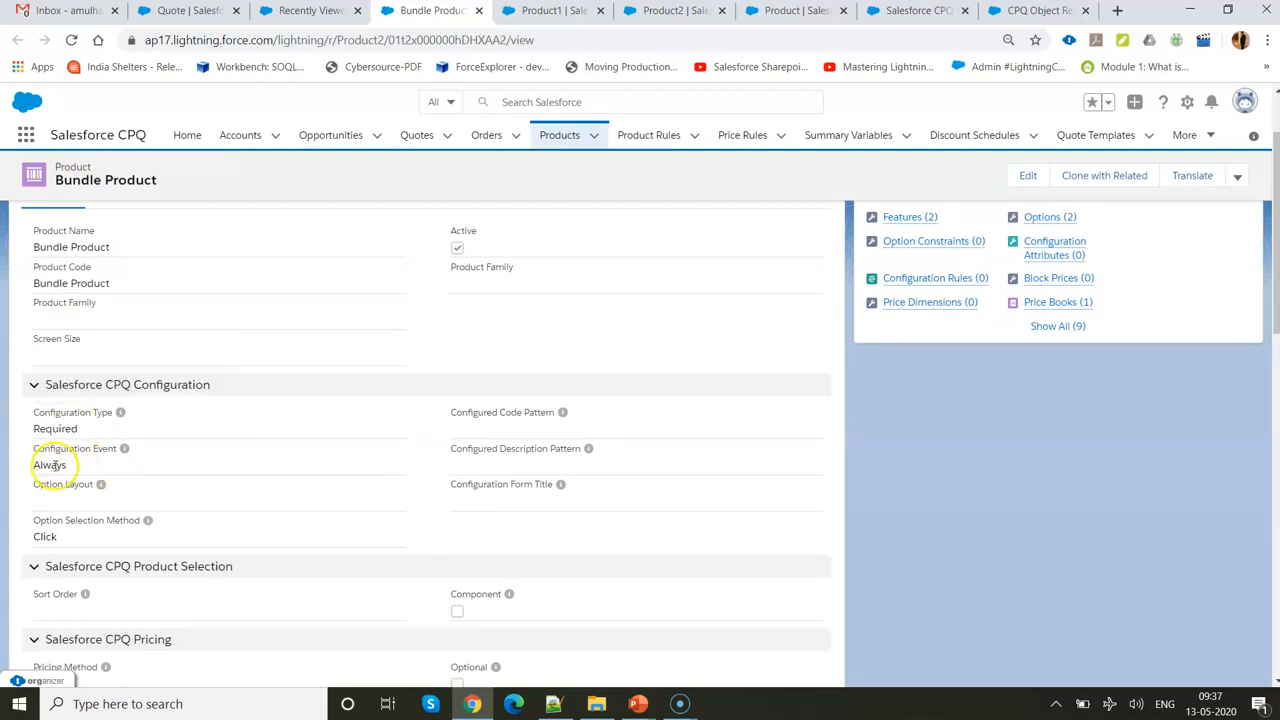
Review the Features and Options related lists of Bundle Product.
mouse_move(915, 217)
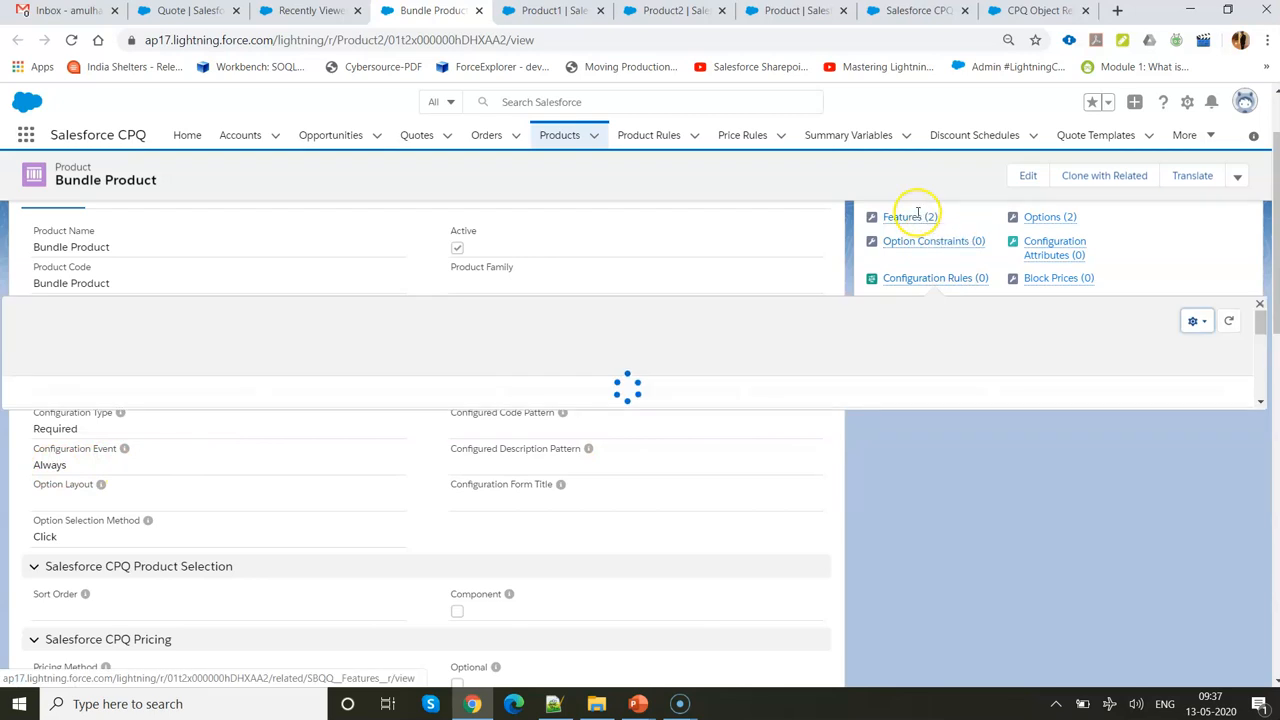
scroll(917, 215, up, 1)
mouse_move(905, 250)
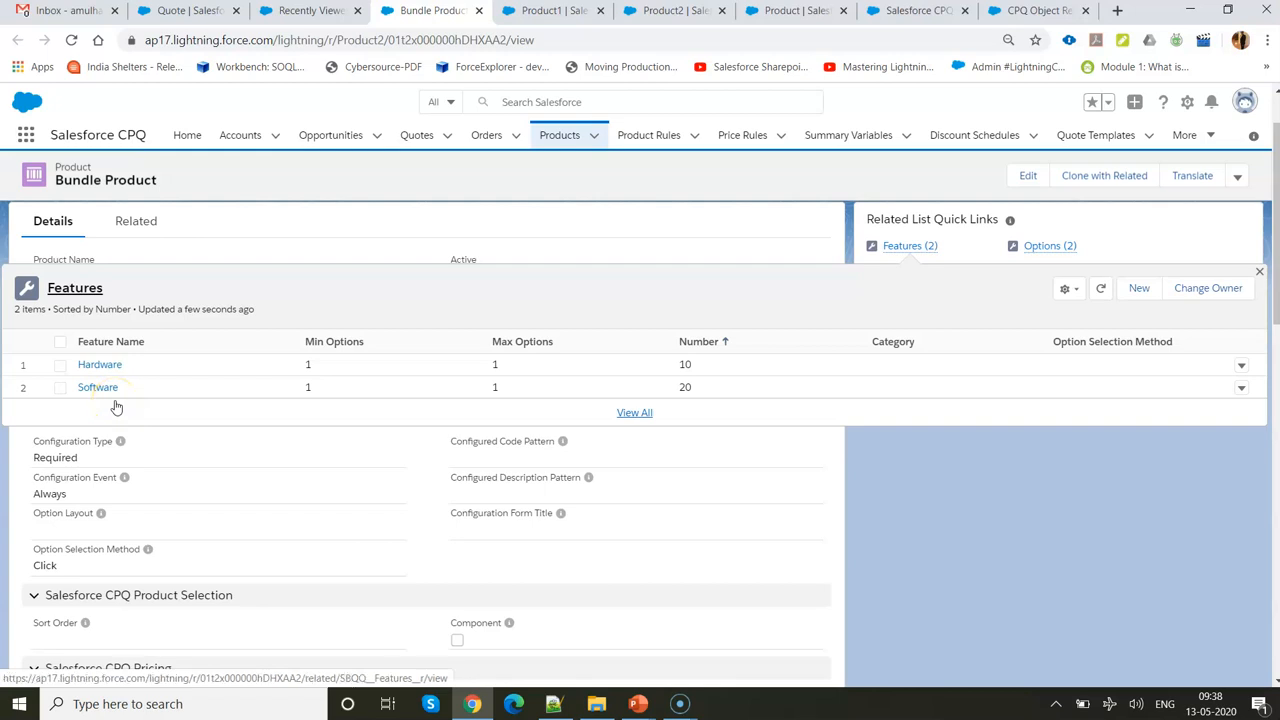
click(908, 169)
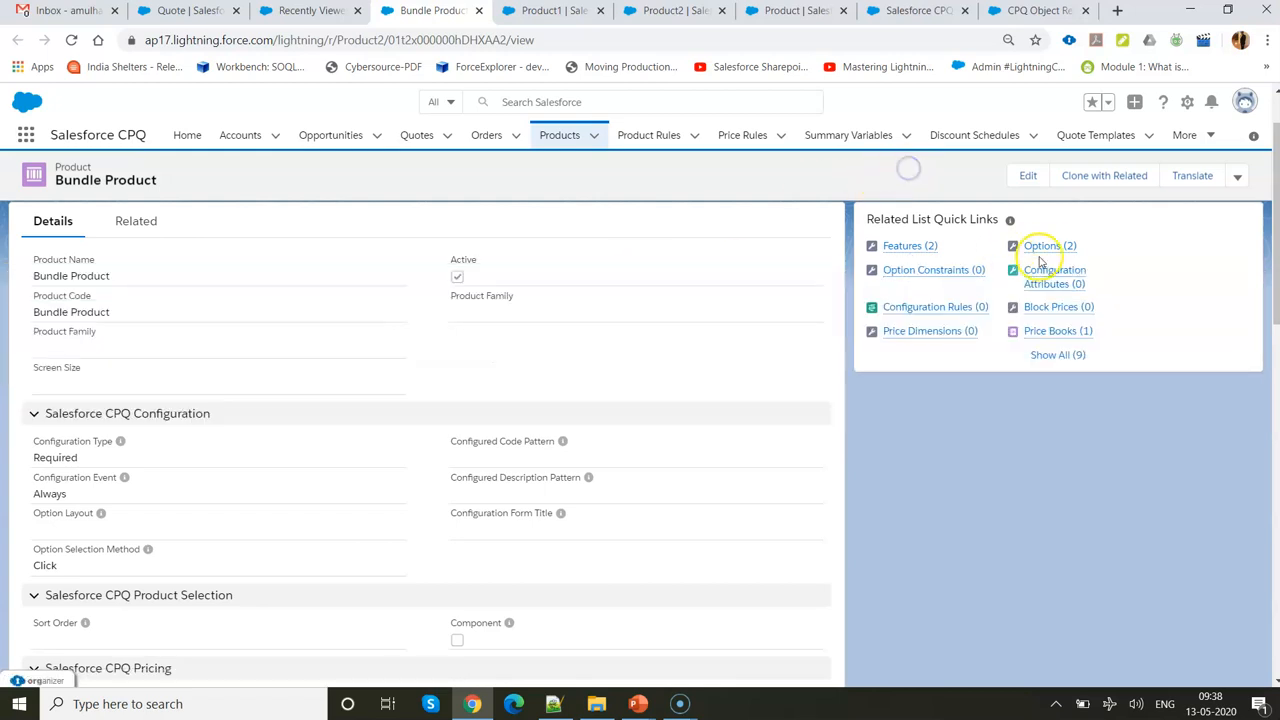
mouse_move(1043, 250)
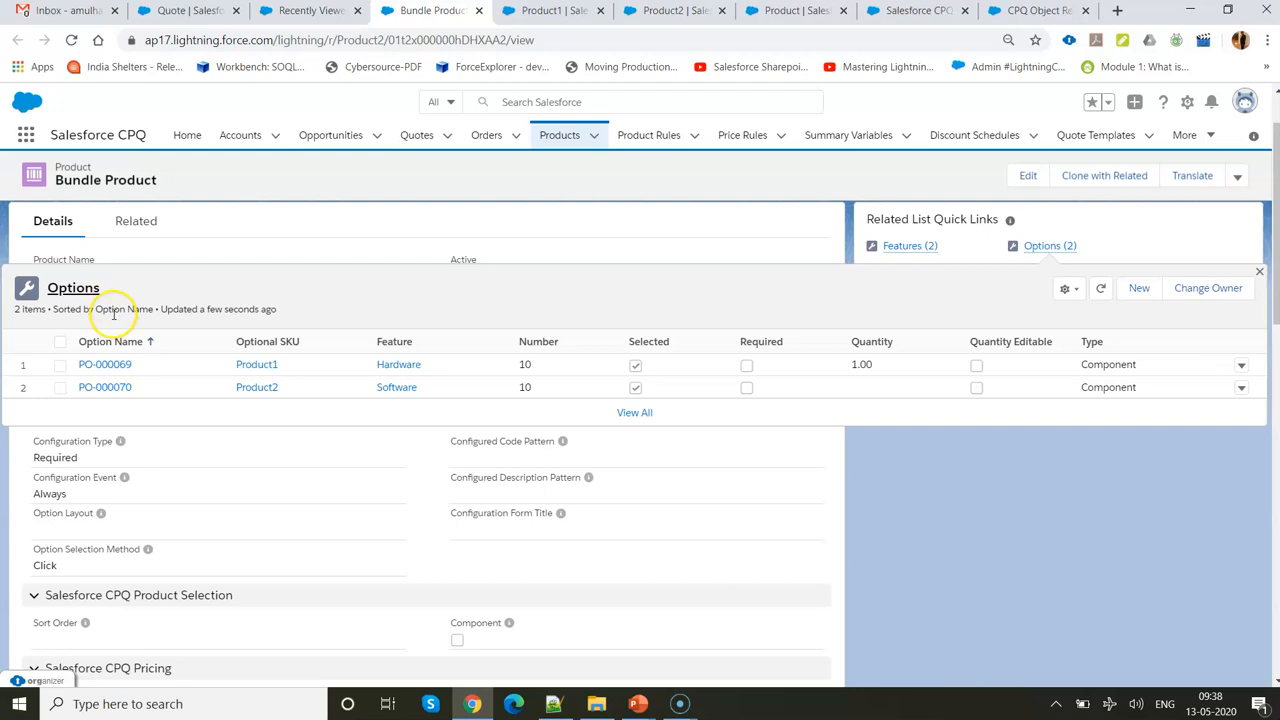
Start a new product option for Bundle Product with Product1 as the optional SKU, Hardware as the feature and number 10.
click(1138, 289)
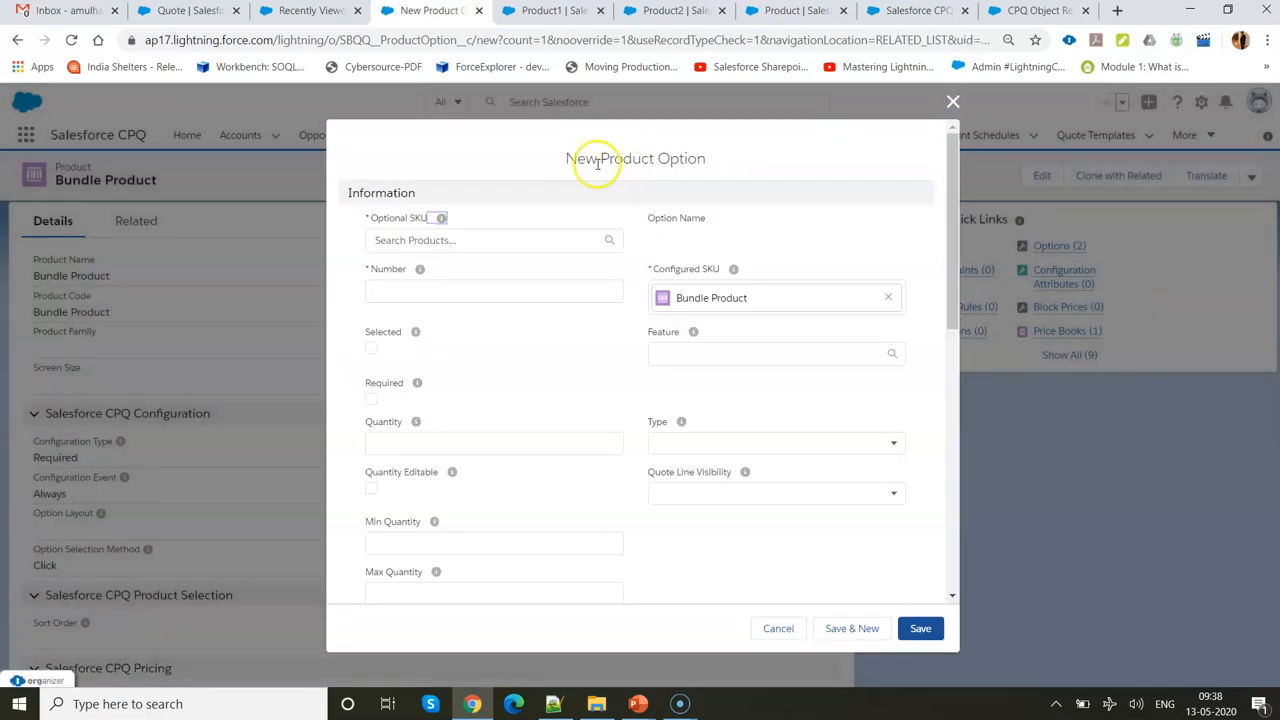
click(473, 240)
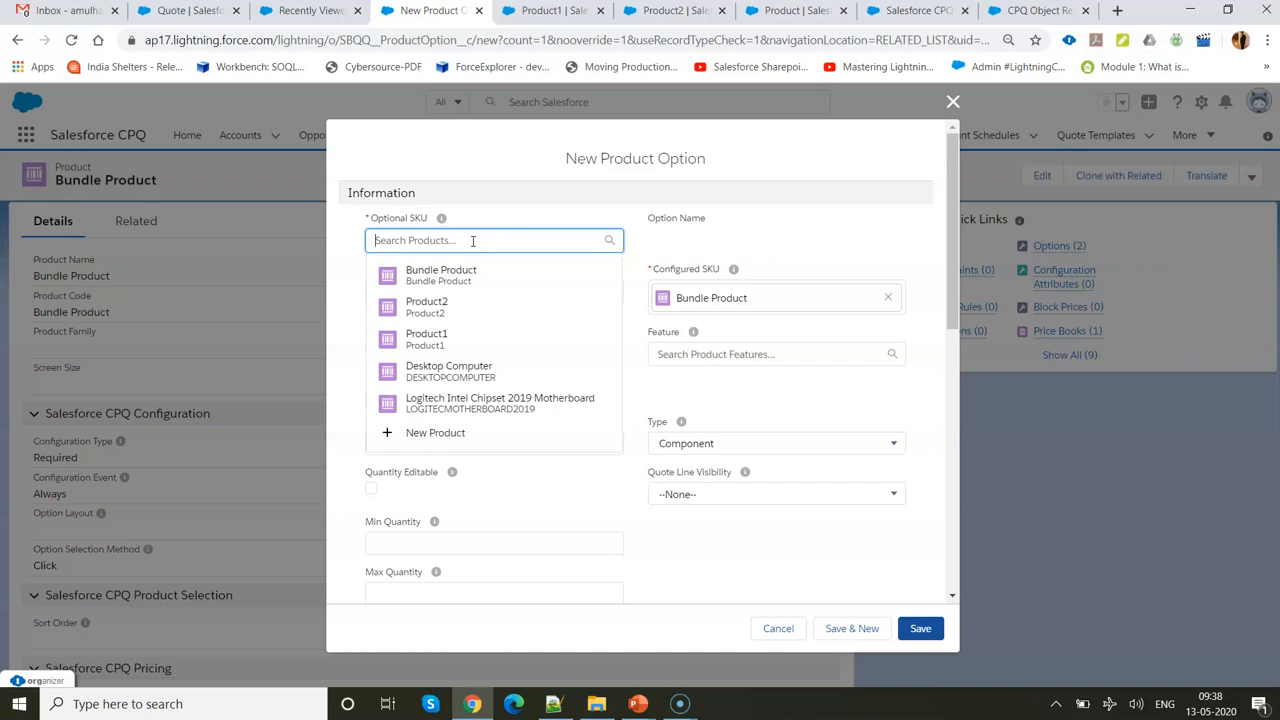
click(446, 336)
click(699, 365)
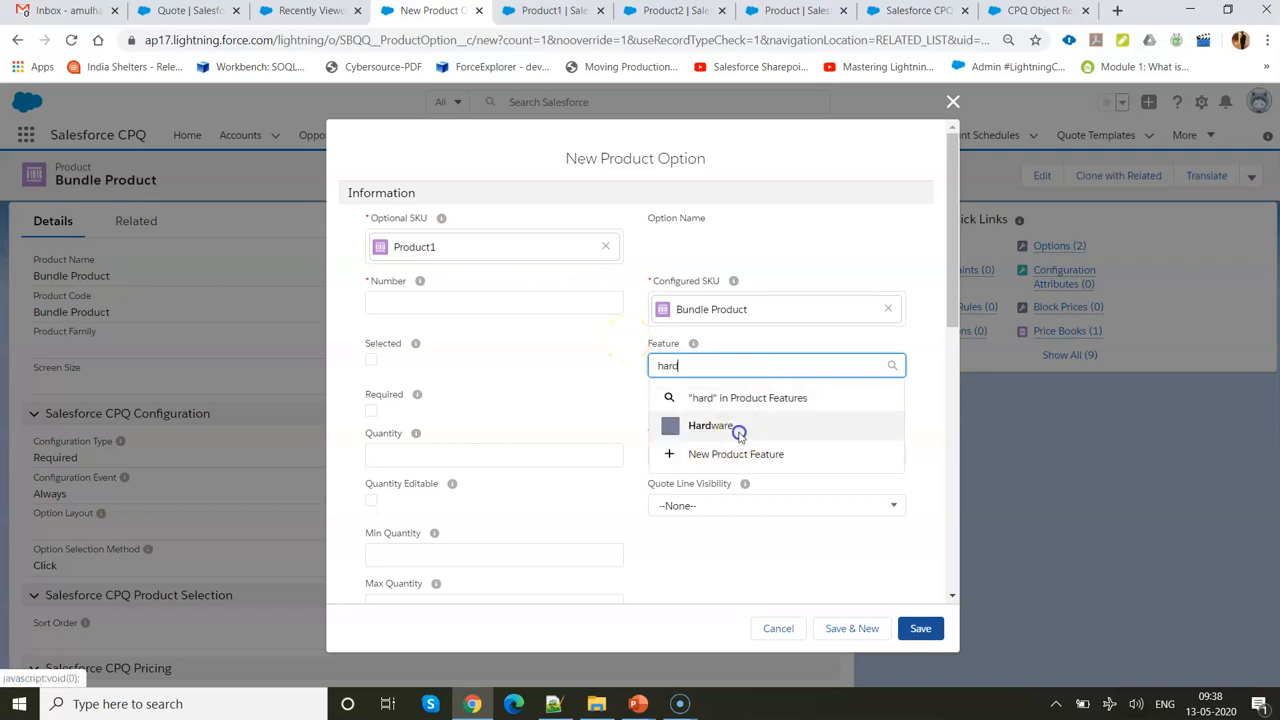
click(737, 432)
click(480, 310)
text(10)
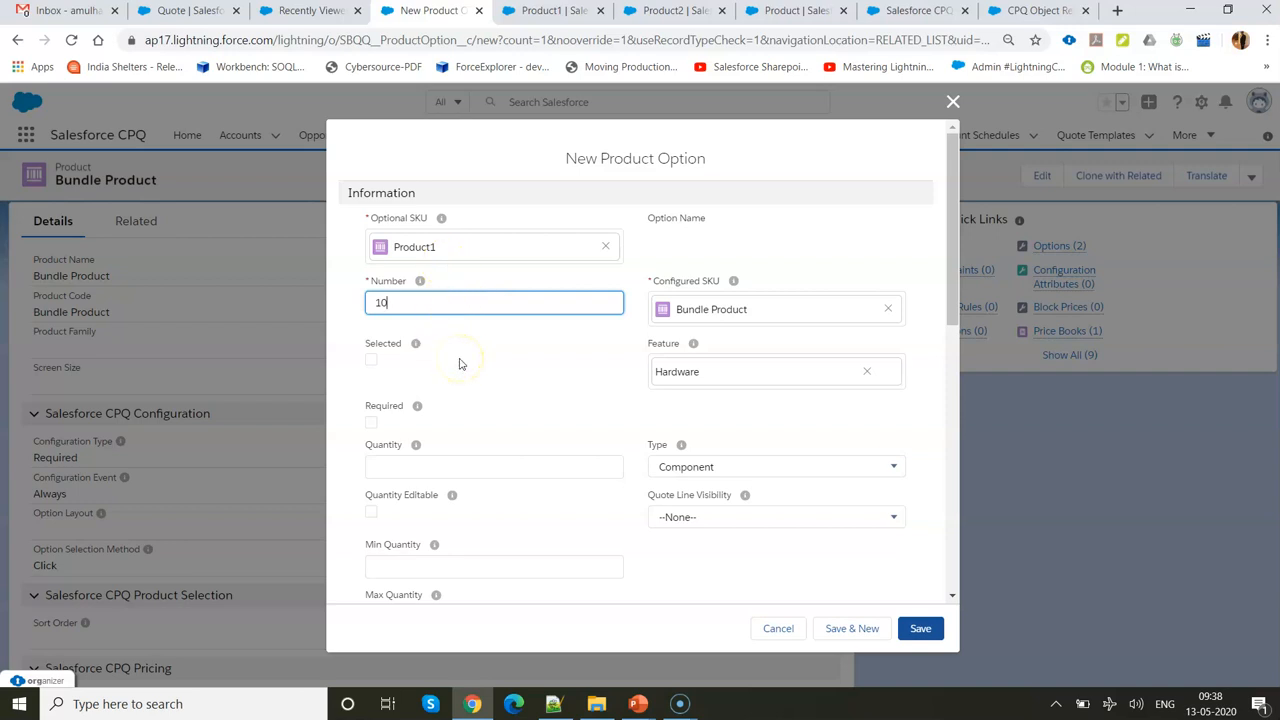
click(381, 306)
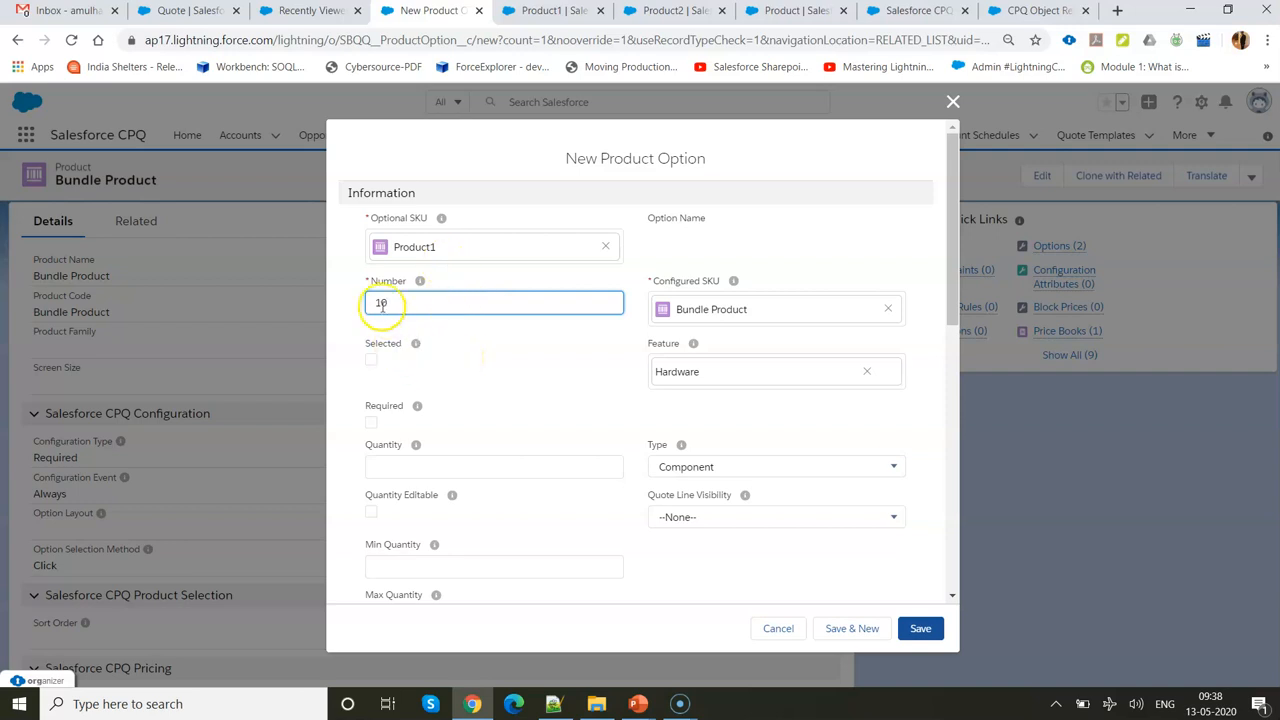
Mark the new product option as selected and set its quantity to 1.
click(370, 360)
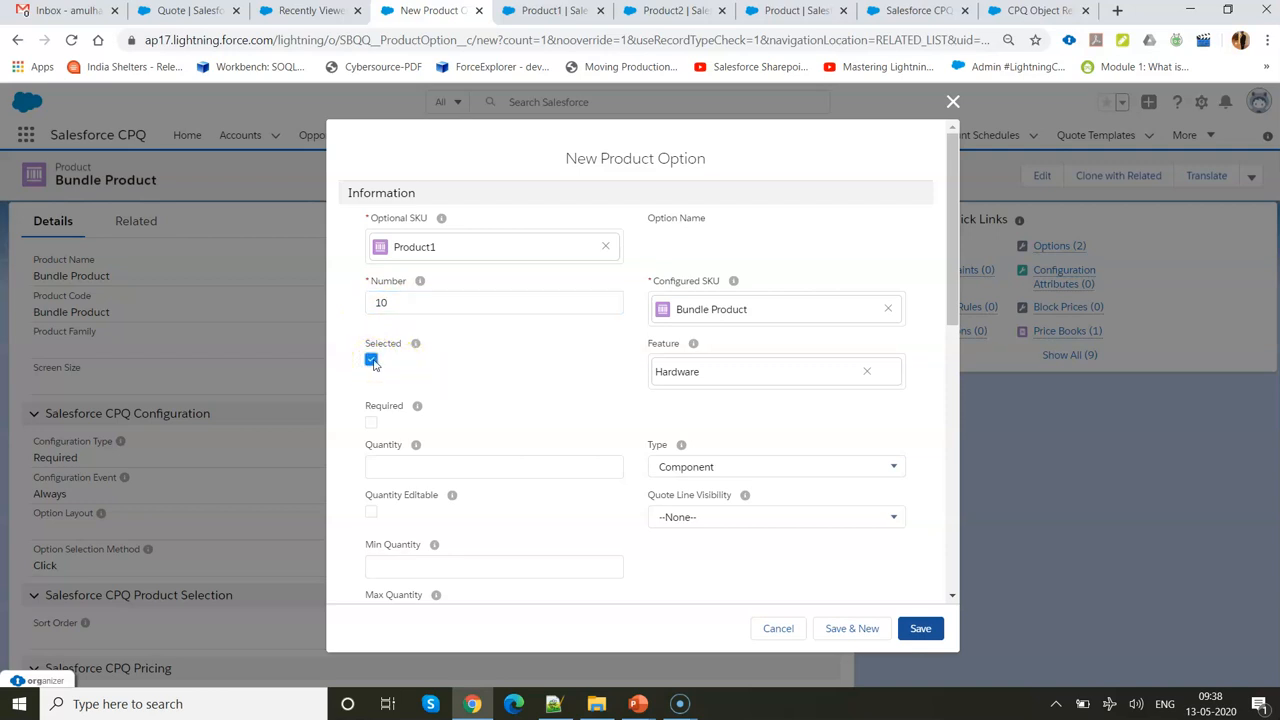
mouse_move(422, 282)
click(385, 467)
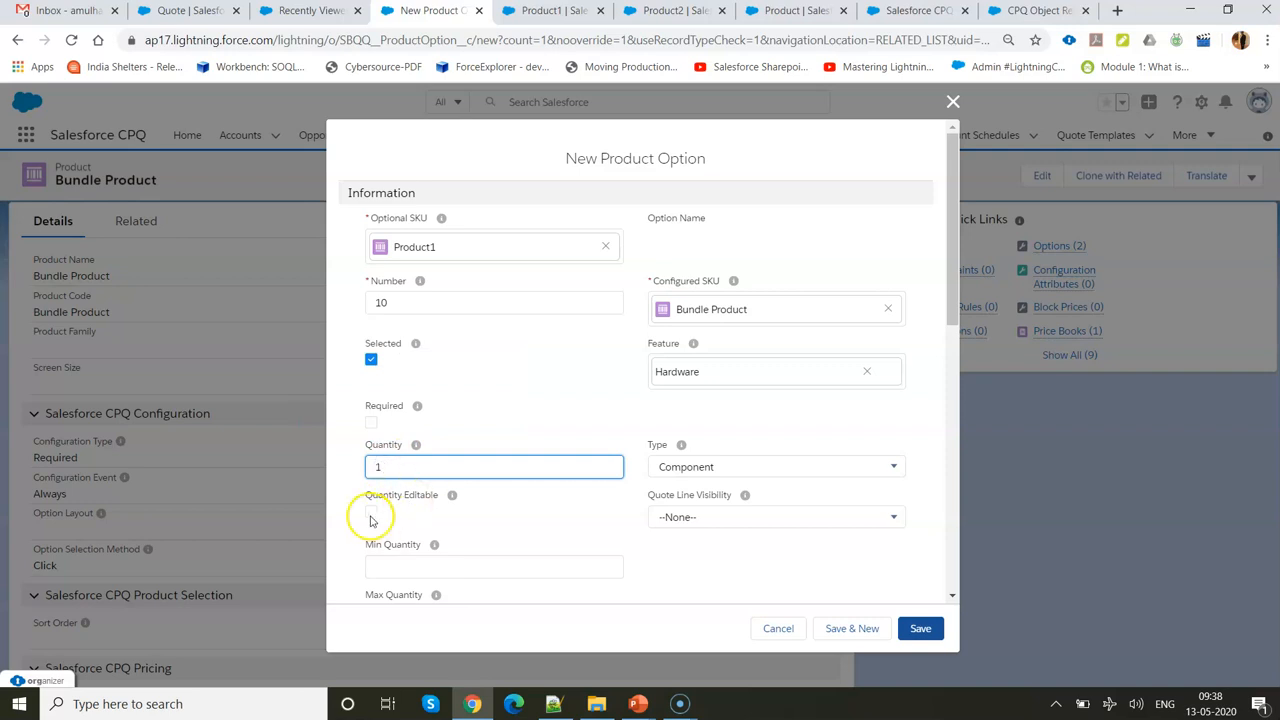
scroll(370, 517, down, 1)
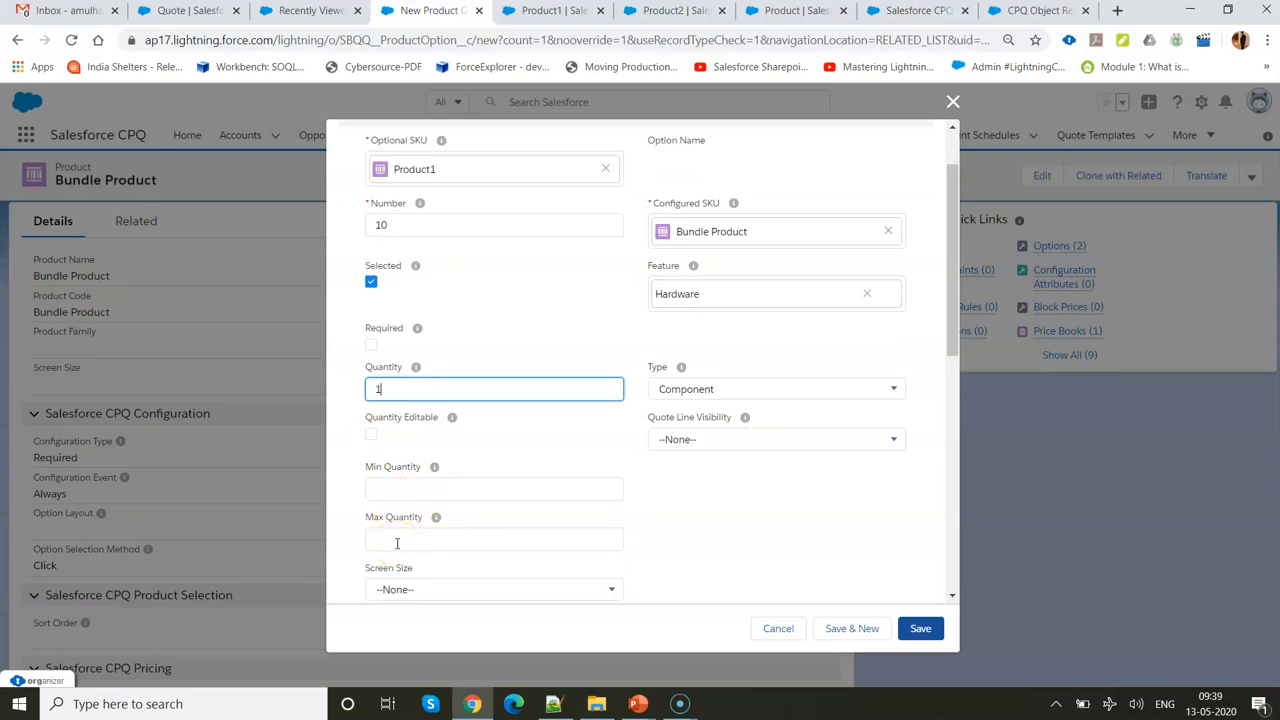
Check the option type choices, keep Component, and discard the new product option without saving.
mouse_move(679, 366)
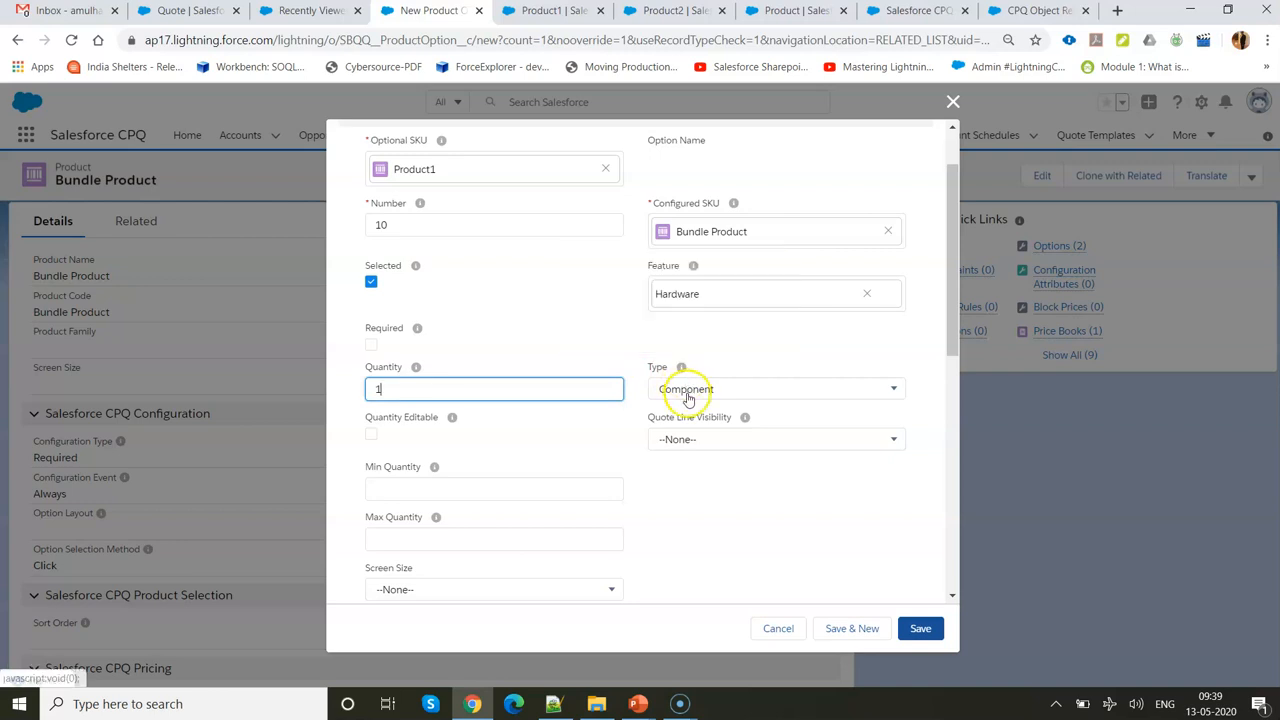
click(687, 394)
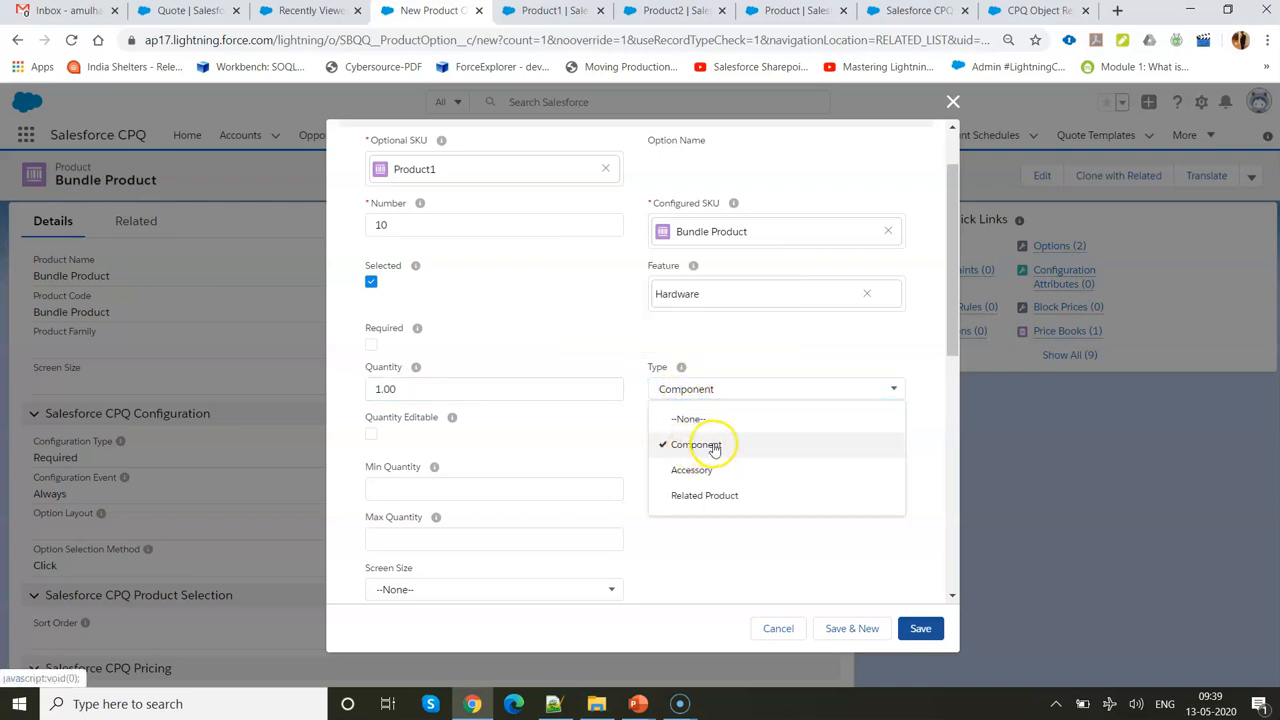
click(690, 446)
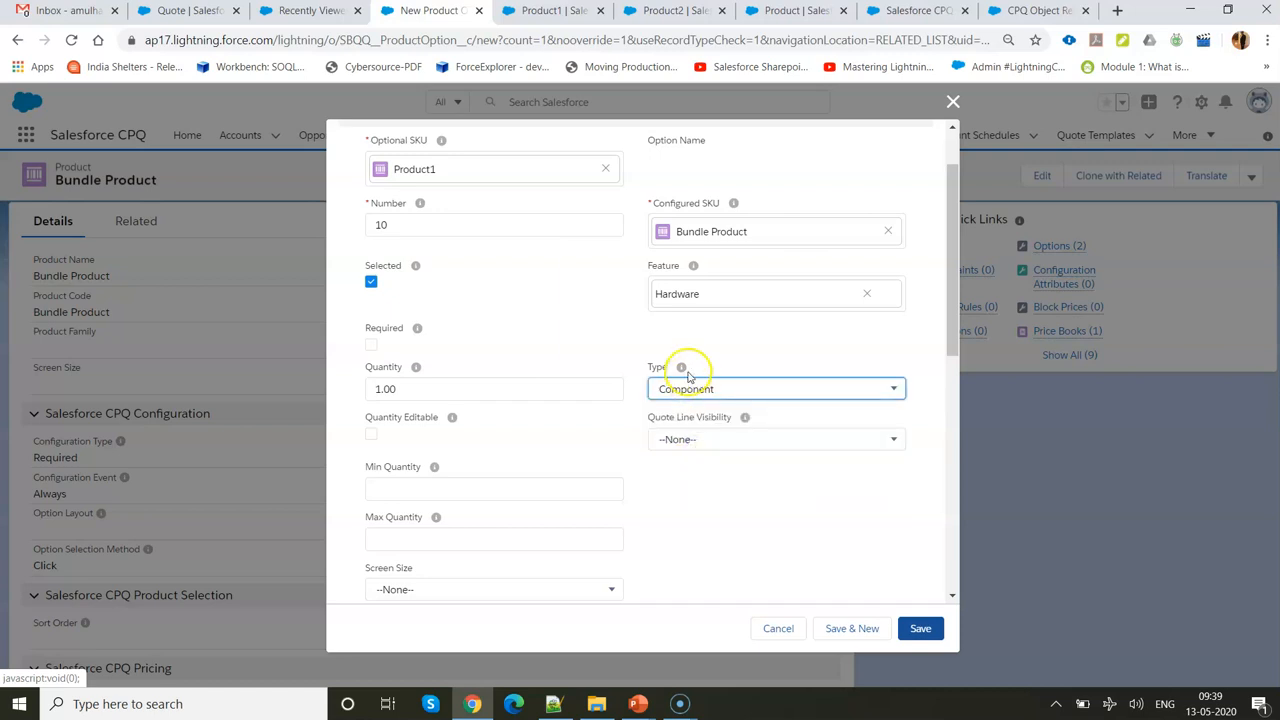
mouse_move(681, 368)
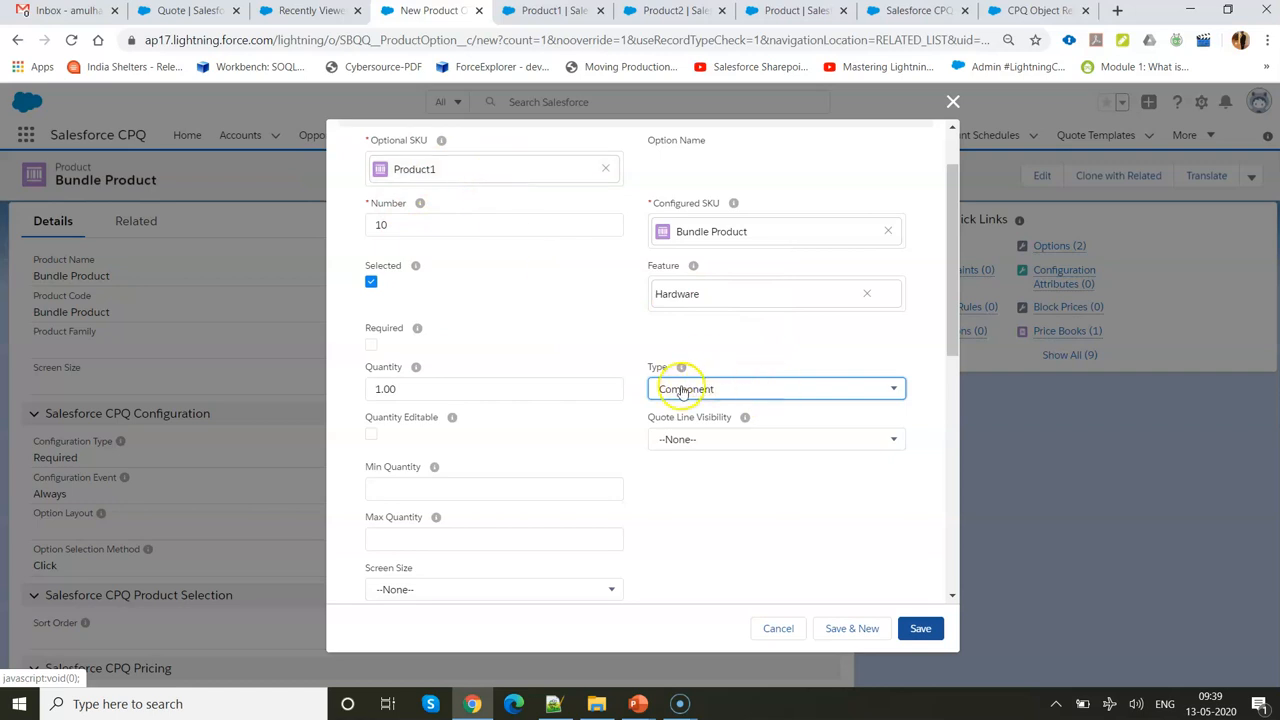
click(777, 628)
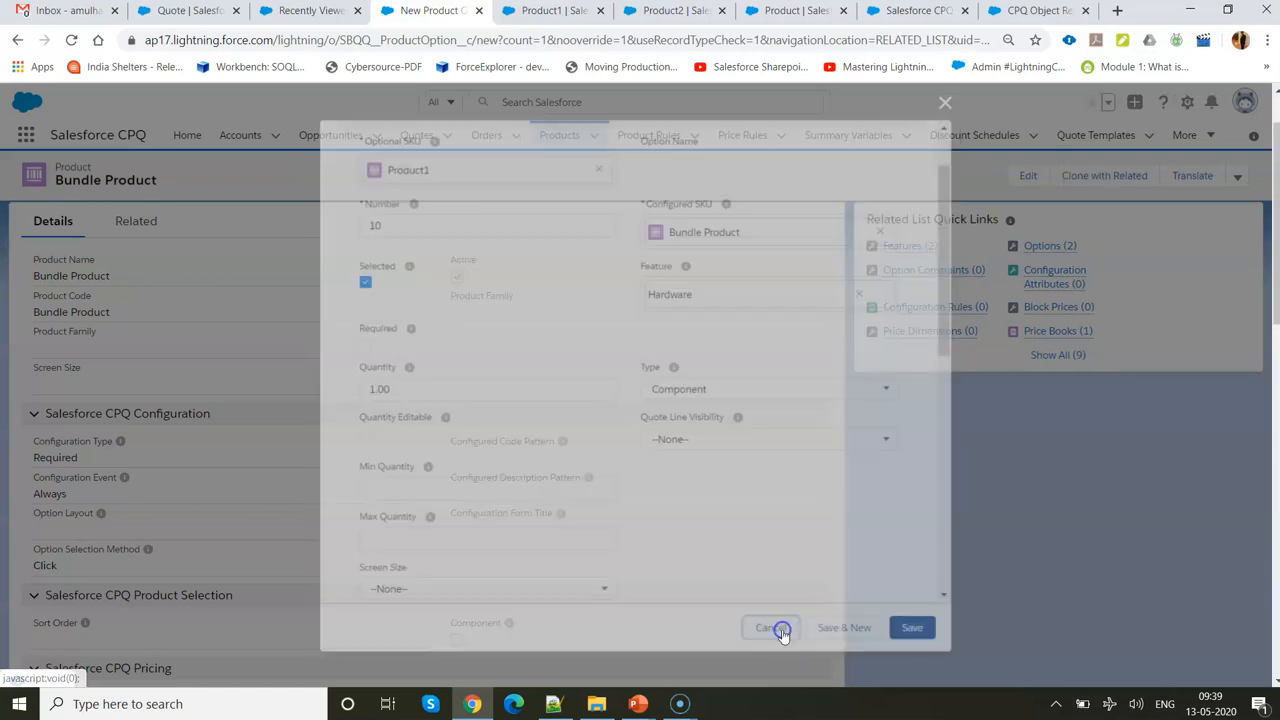
Return to the quote's tab and cancel the Desktop Computer configuration to reach product selection.
click(310, 14)
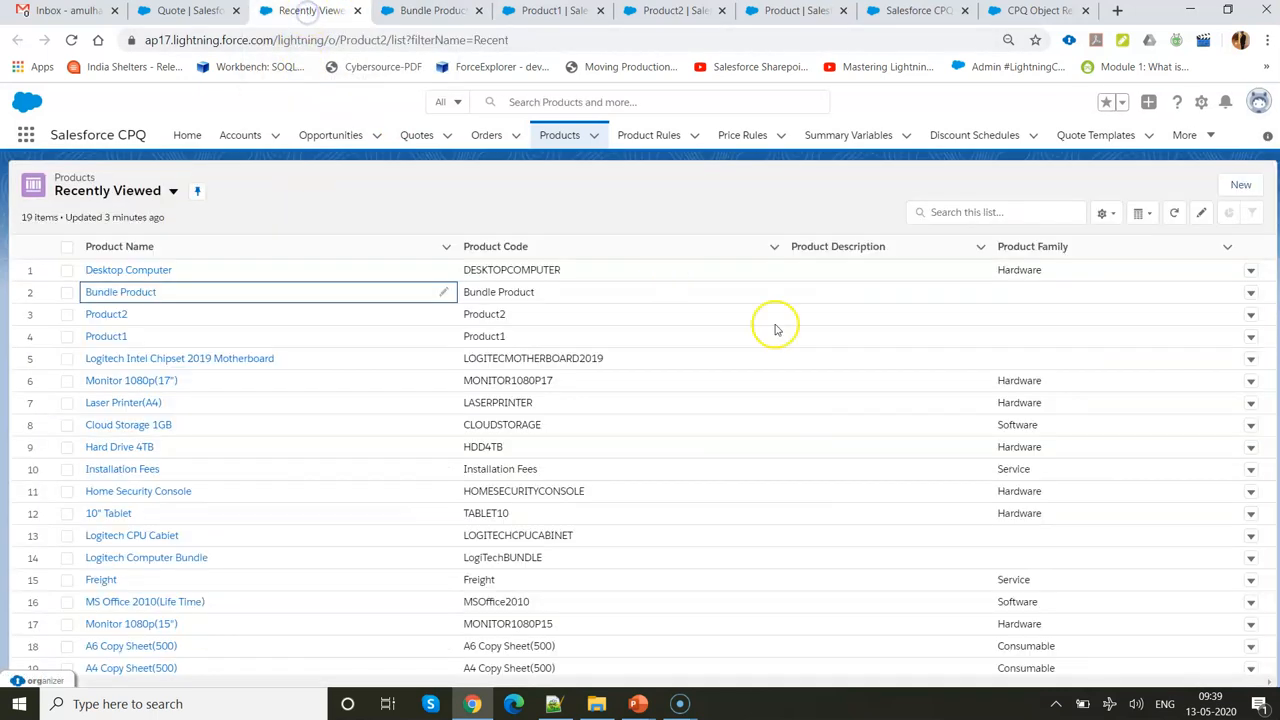
click(180, 10)
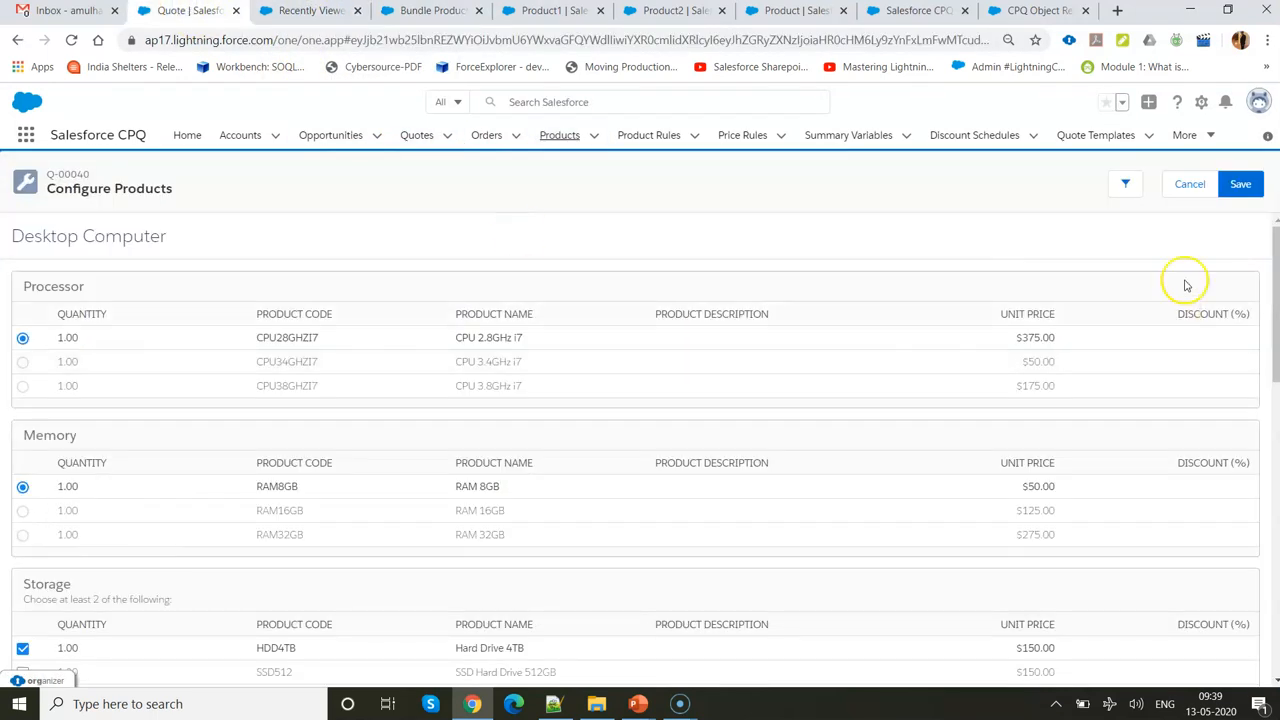
click(1189, 184)
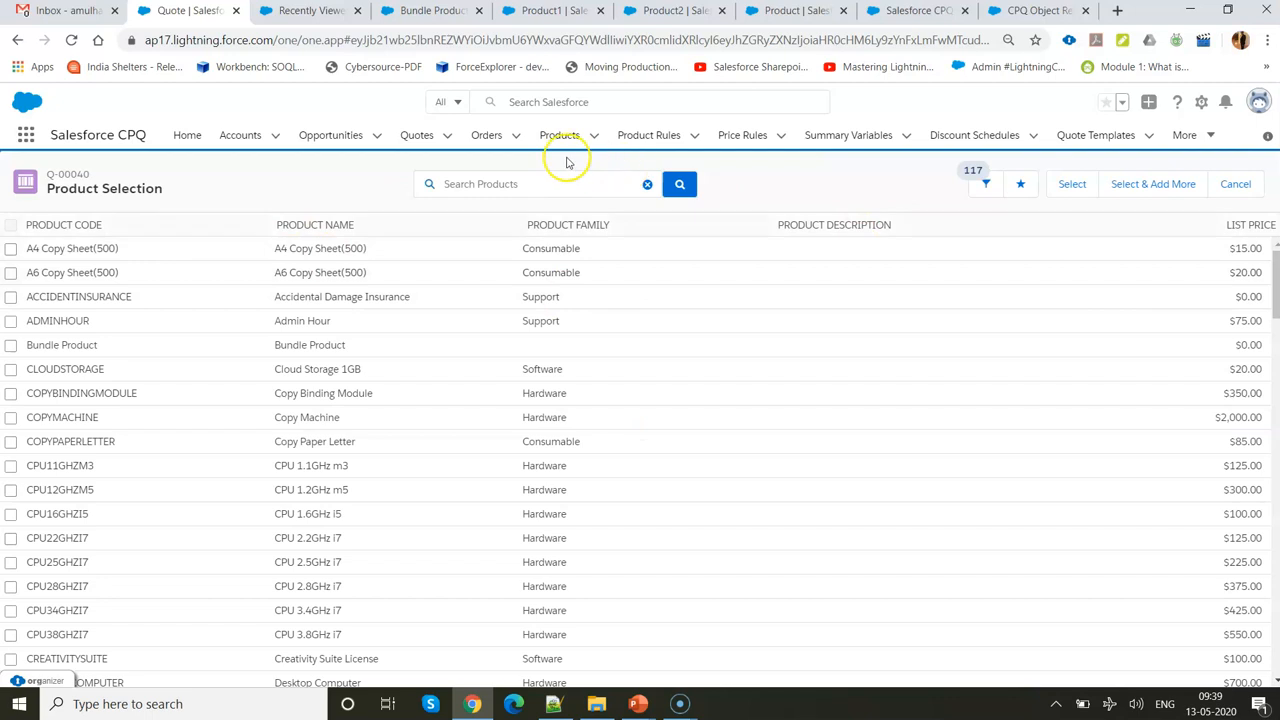
Add Bundle Product to the quote and save its configuration with Product1 and Product2 selected.
click(547, 183)
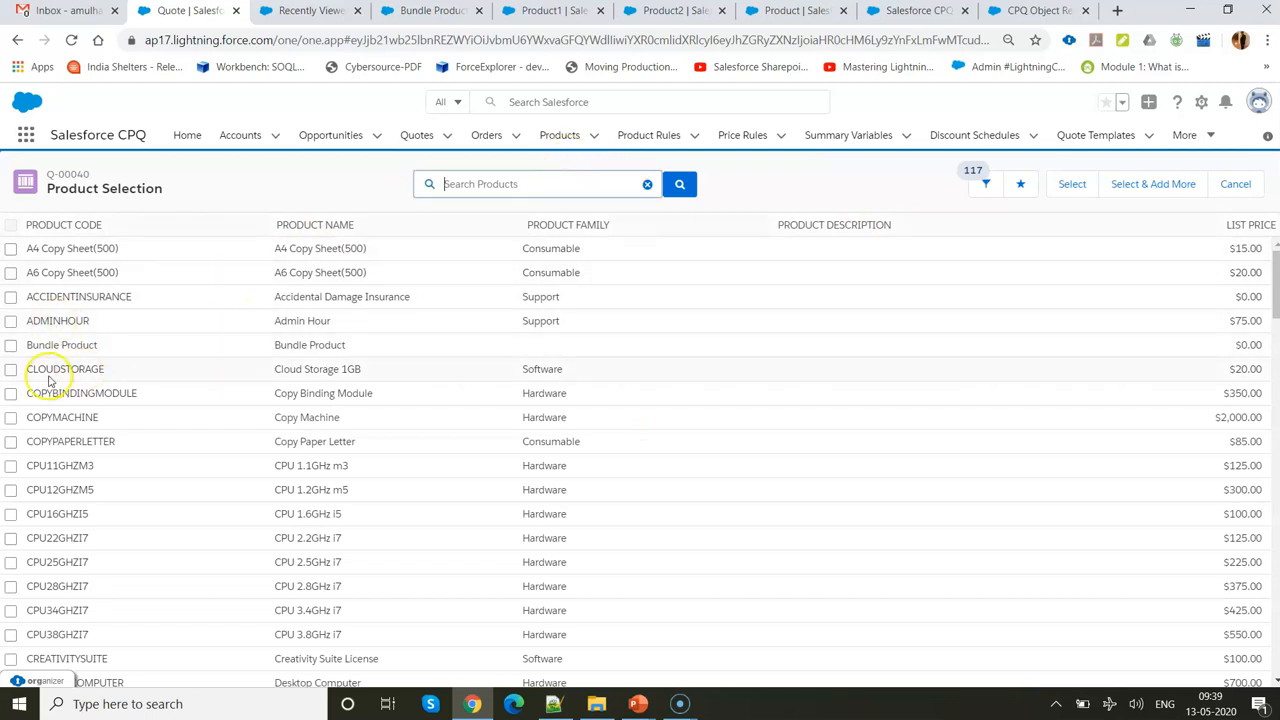
click(10, 346)
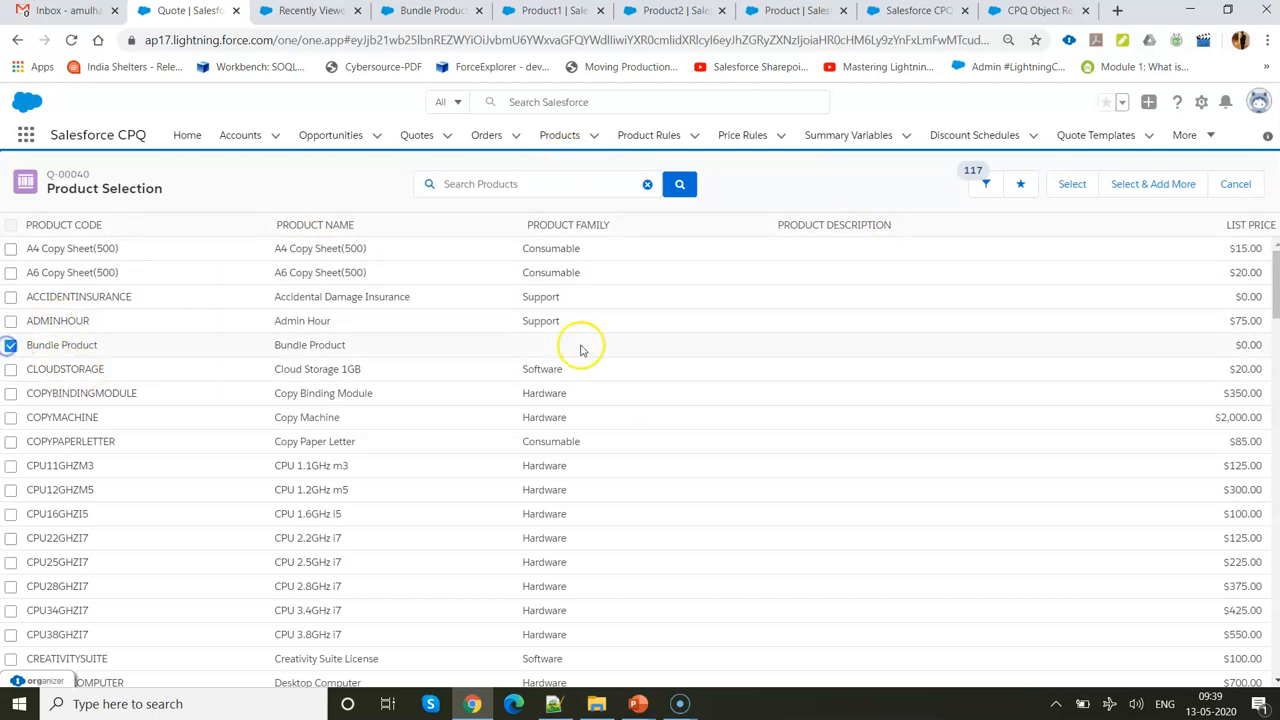
click(1073, 184)
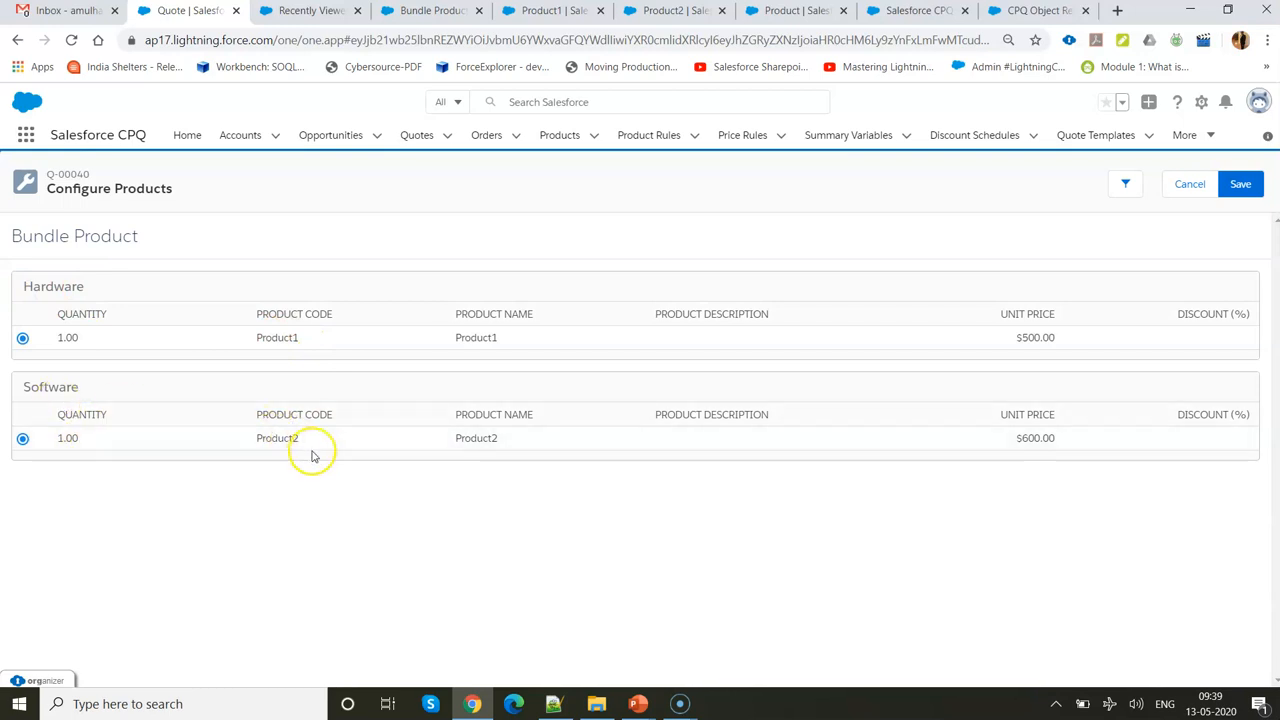
click(1240, 183)
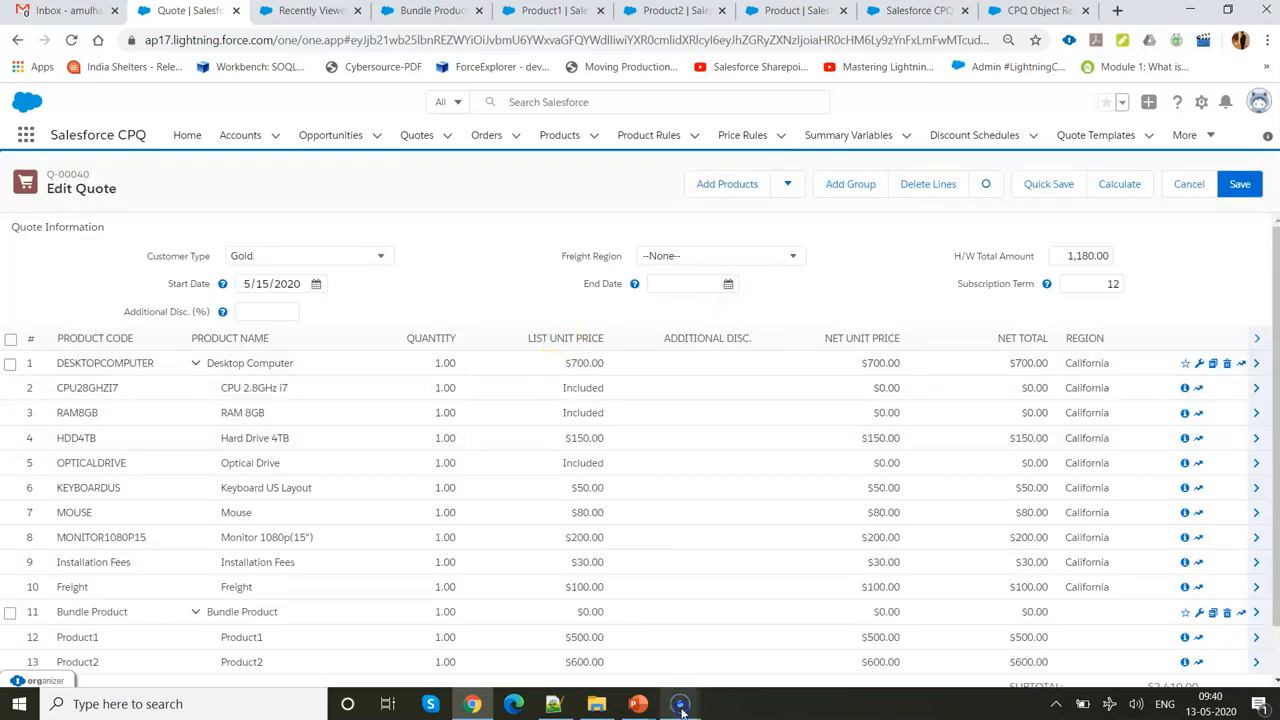
Review the Bundle Product lines and the quote total in the quote line editor.
mouse_move(680, 708)
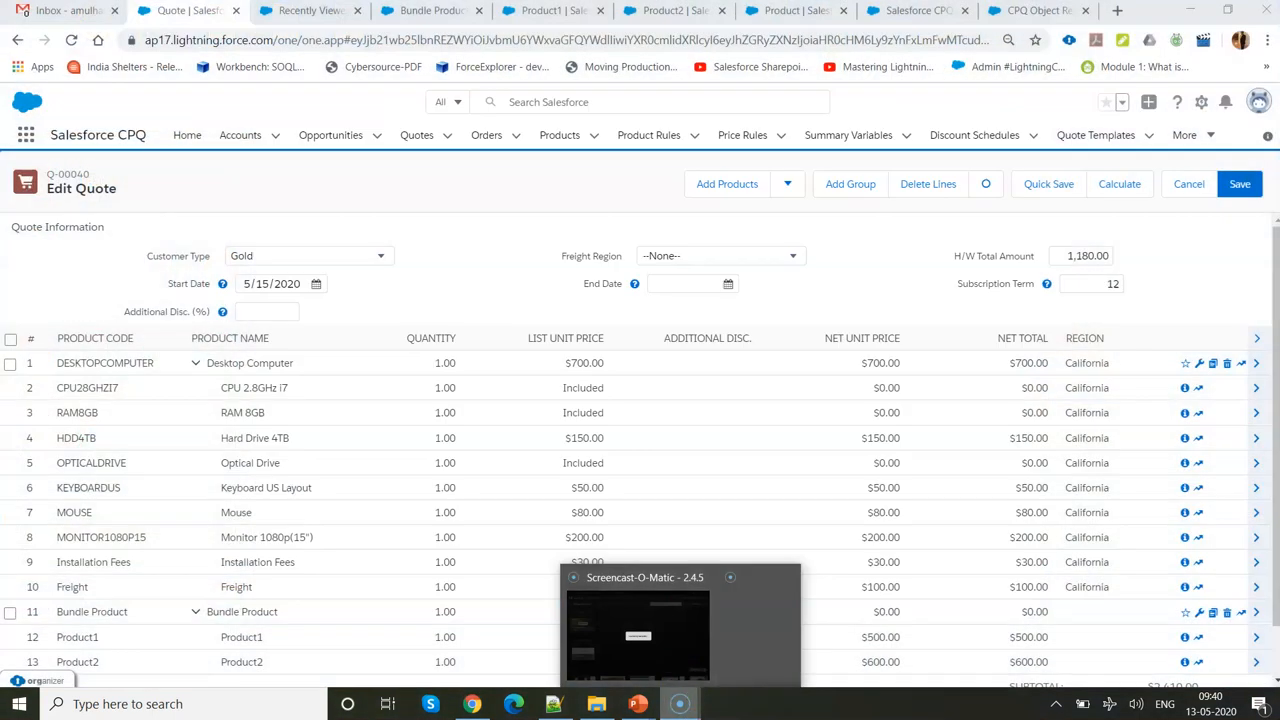
click(433, 243)
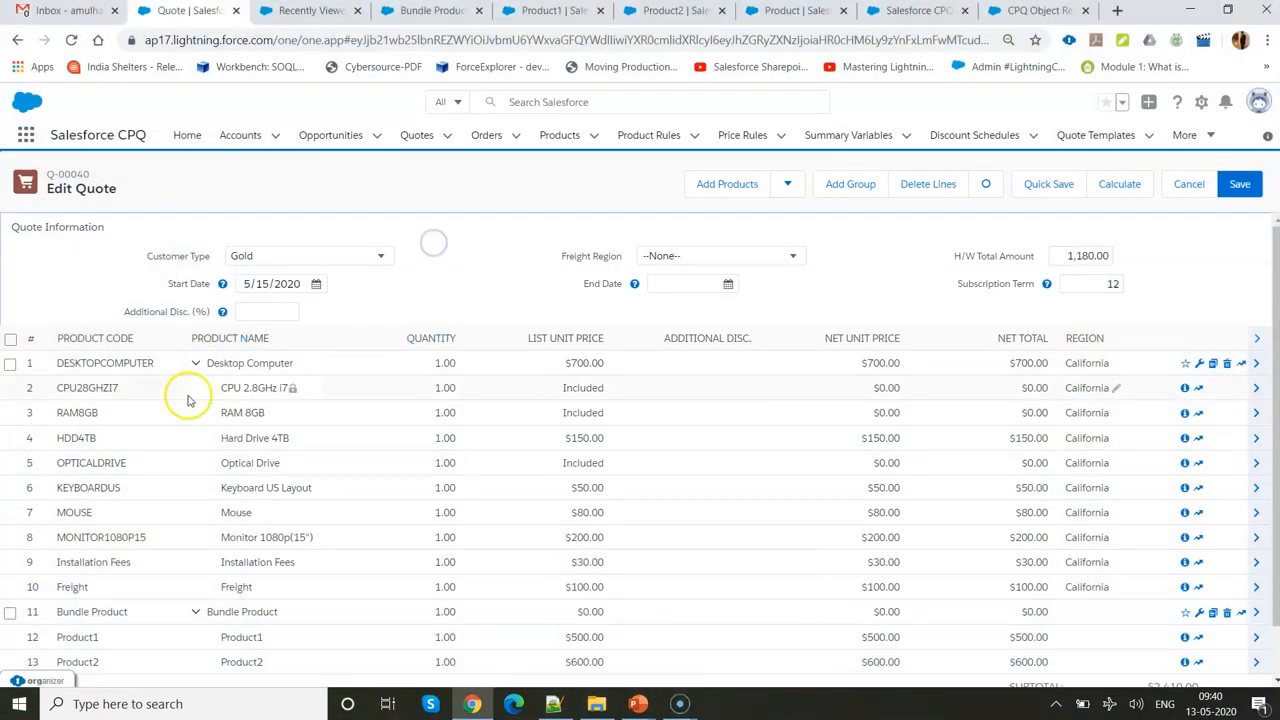
scroll(120, 530, down, 1)
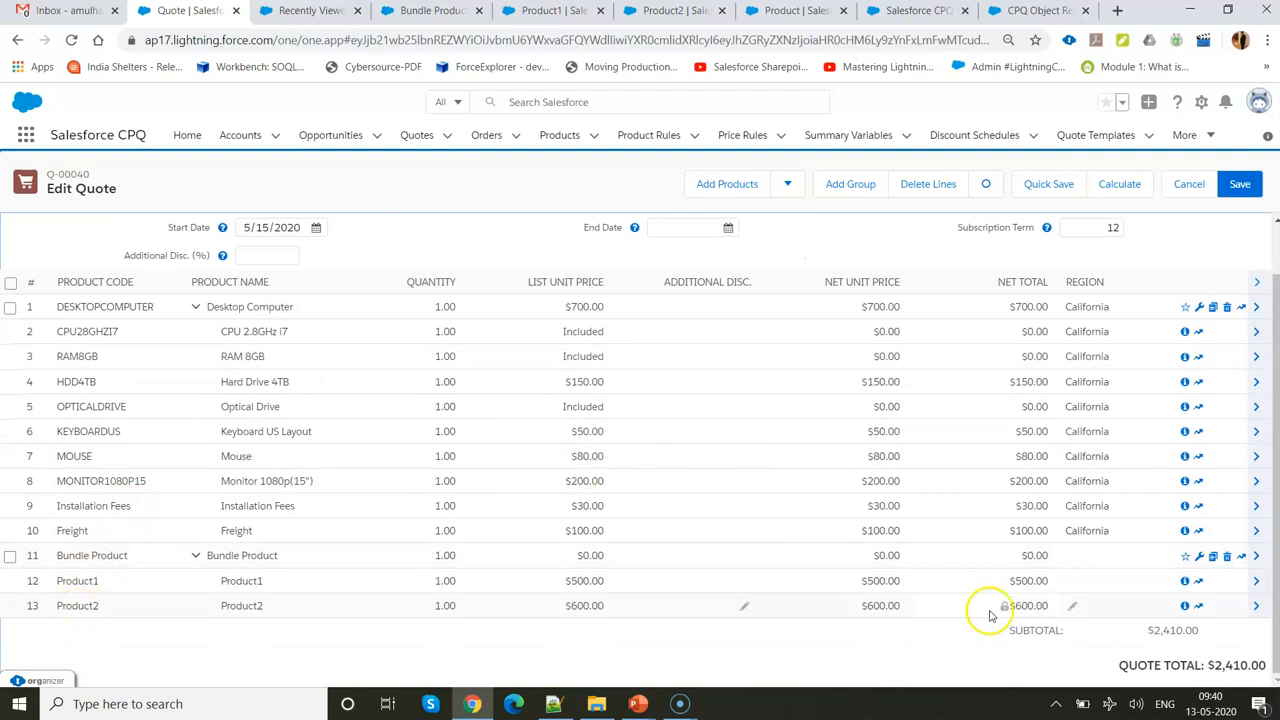
Switch to the PowerPoint slide show and advance to the Quote to Cash Process slide.
mouse_move(682, 703)
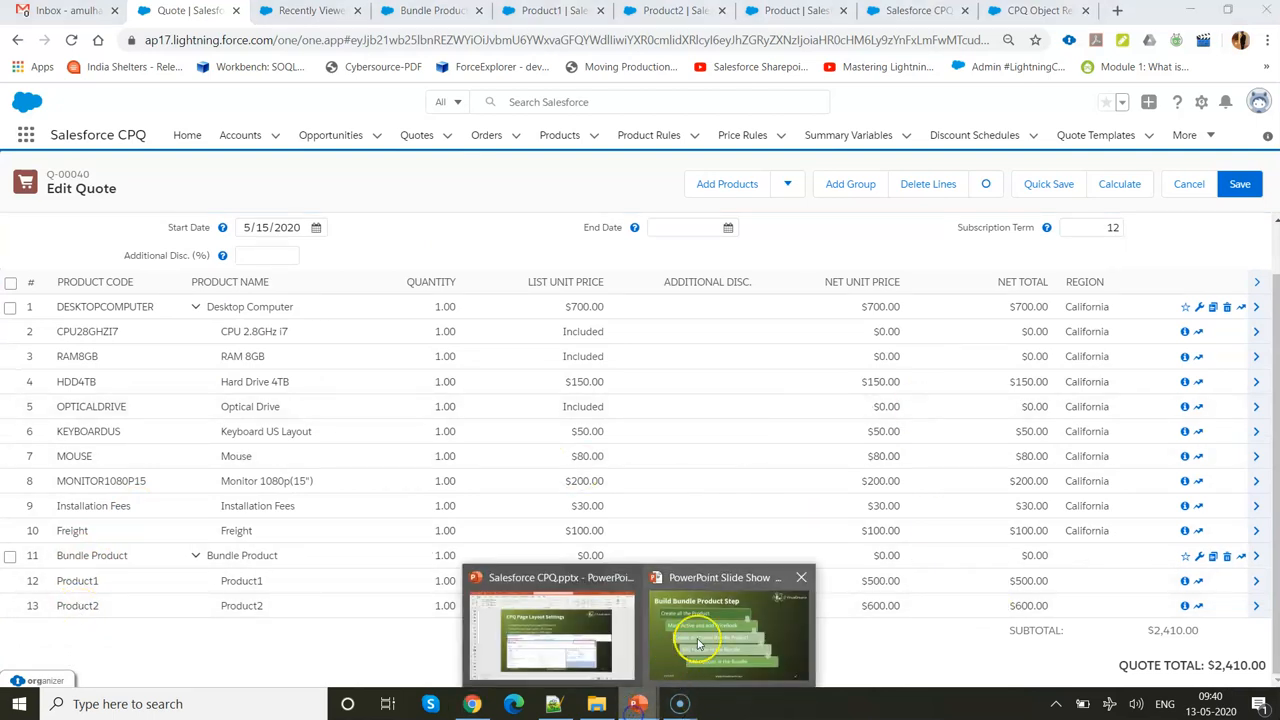
click(725, 622)
click(563, 489)
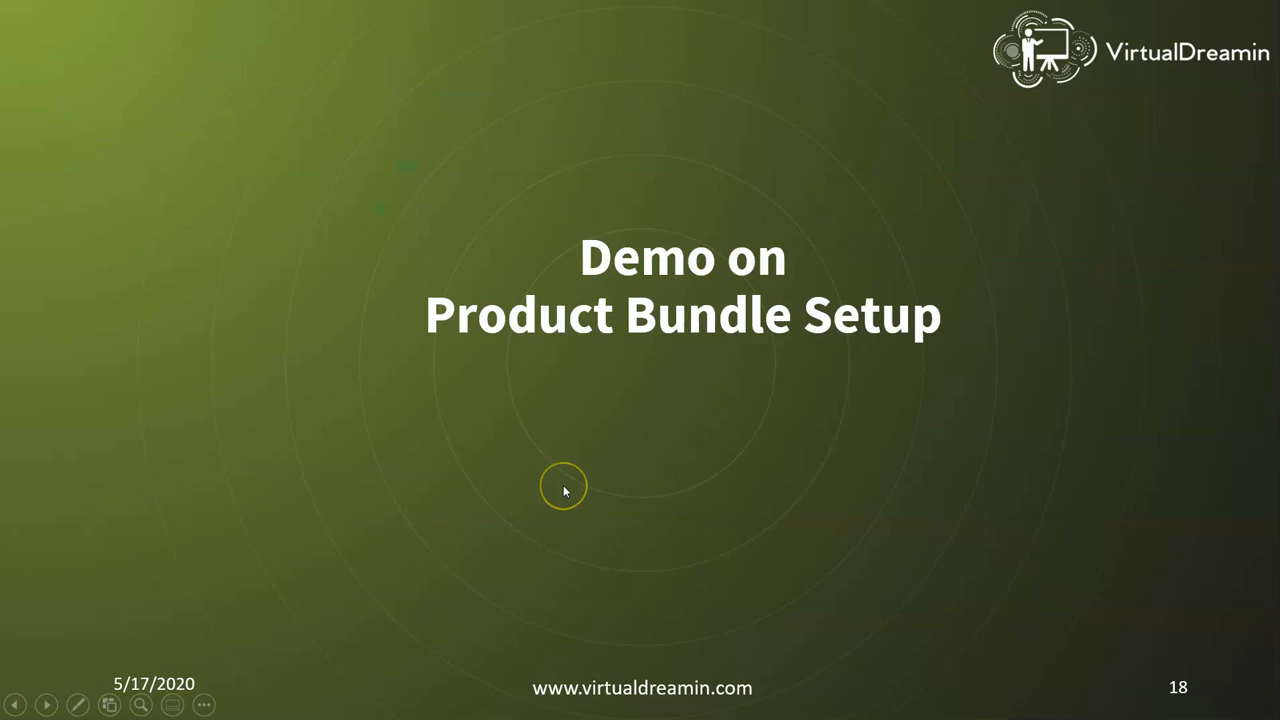
click(564, 490)
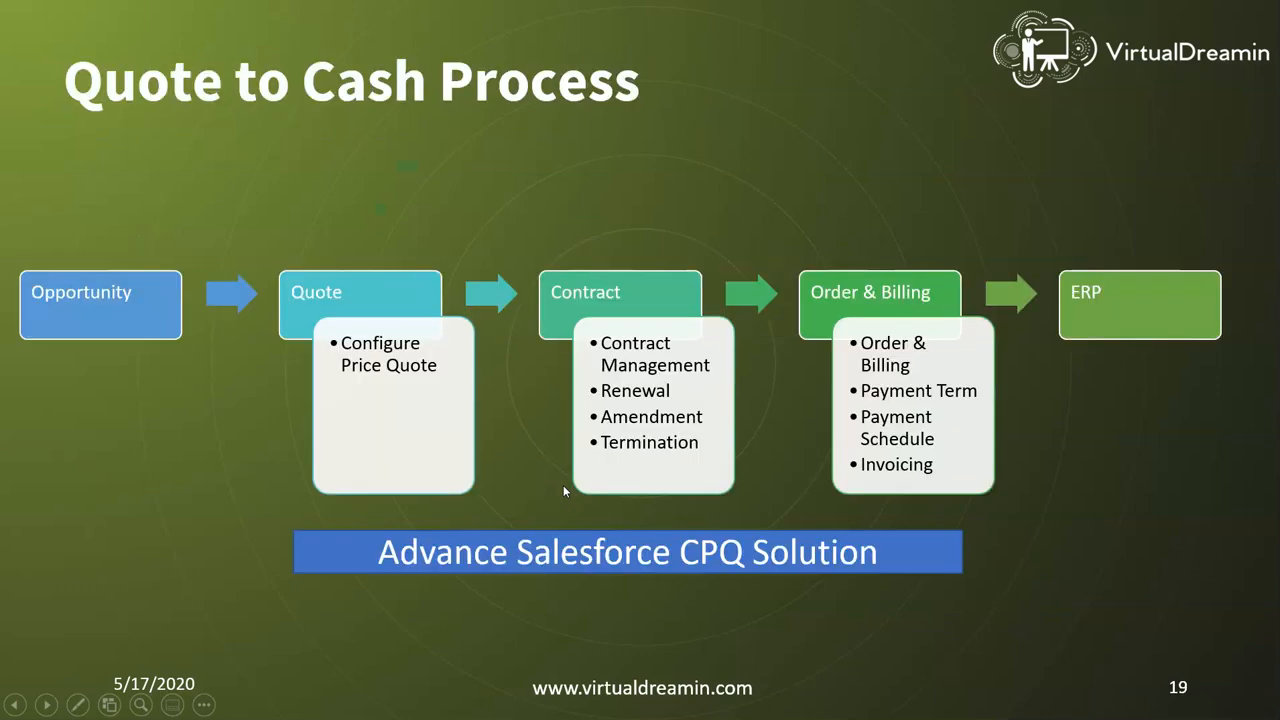